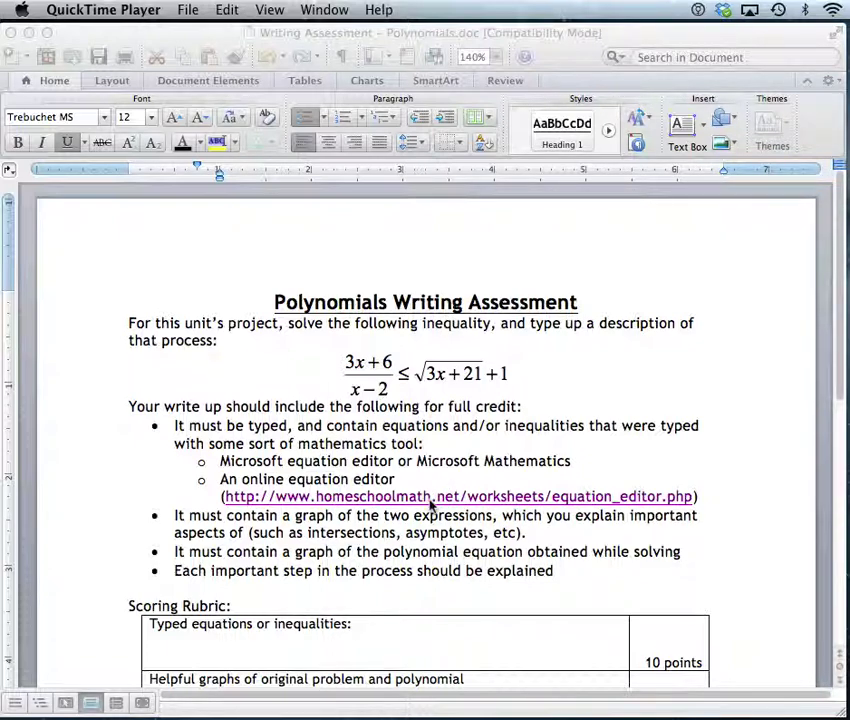
Open the homeschoolmath.net online equation editor page and launch the CodeCogs editor from further down
{"action": "left_click", "coordinate": [432, 505]}
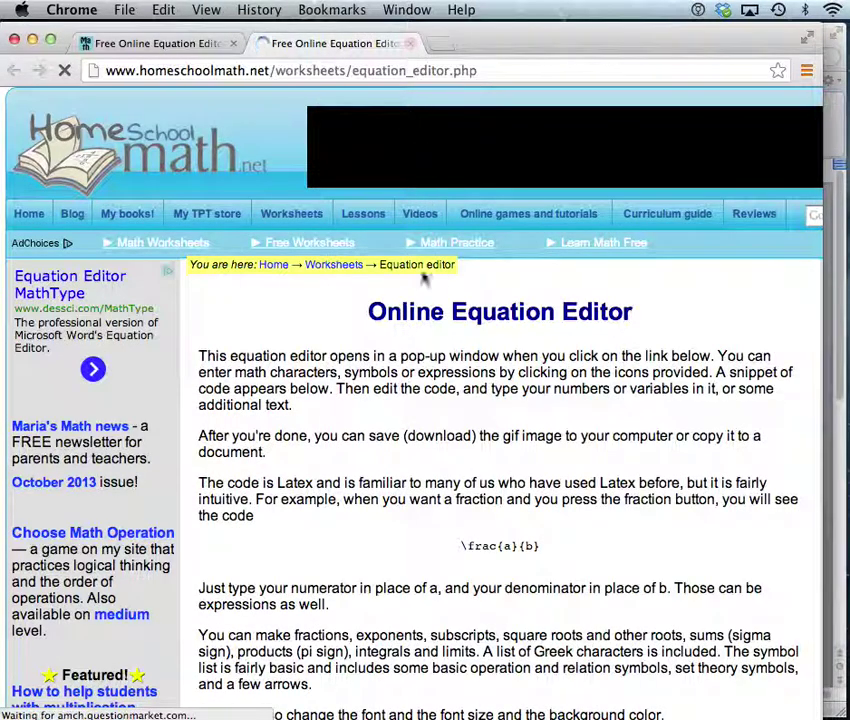
{"action": "scroll", "coordinate": [415, 374], "scroll_direction": "down", "scroll_amount": 1}
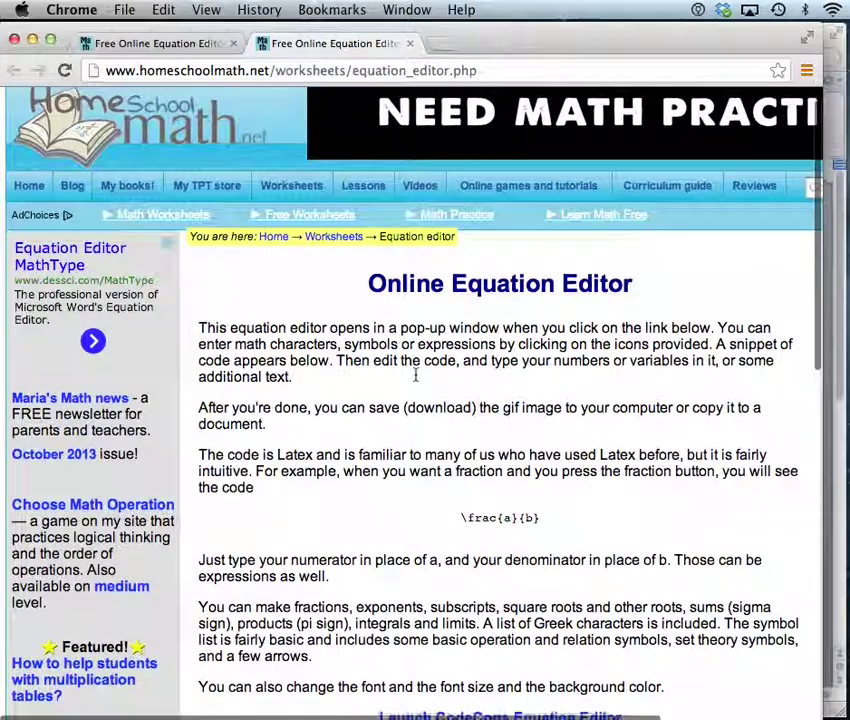
{"action": "scroll", "coordinate": [415, 374], "scroll_direction": "down", "scroll_amount": 5}
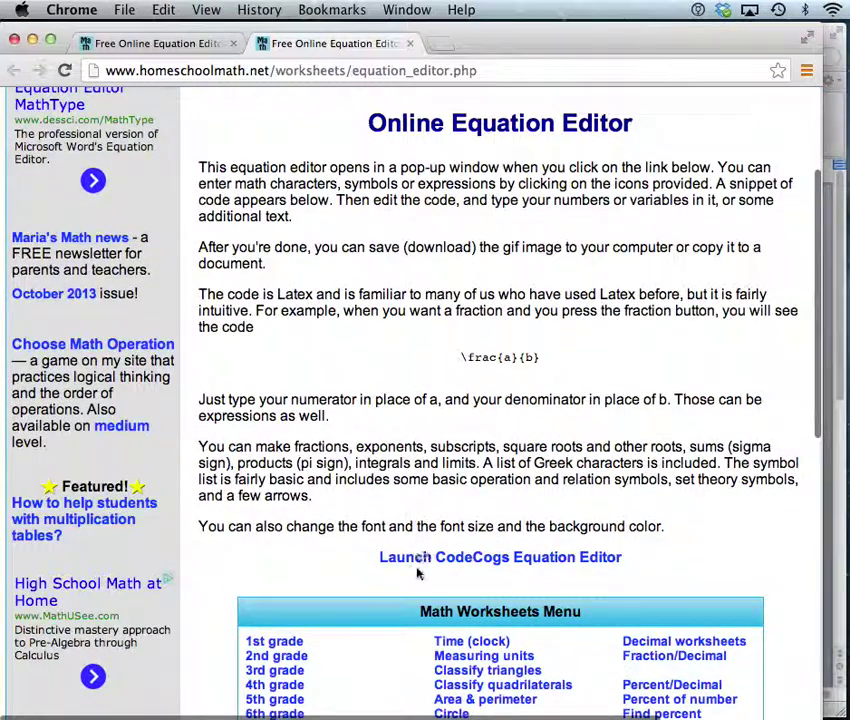
{"action": "left_click", "coordinate": [517, 563]}
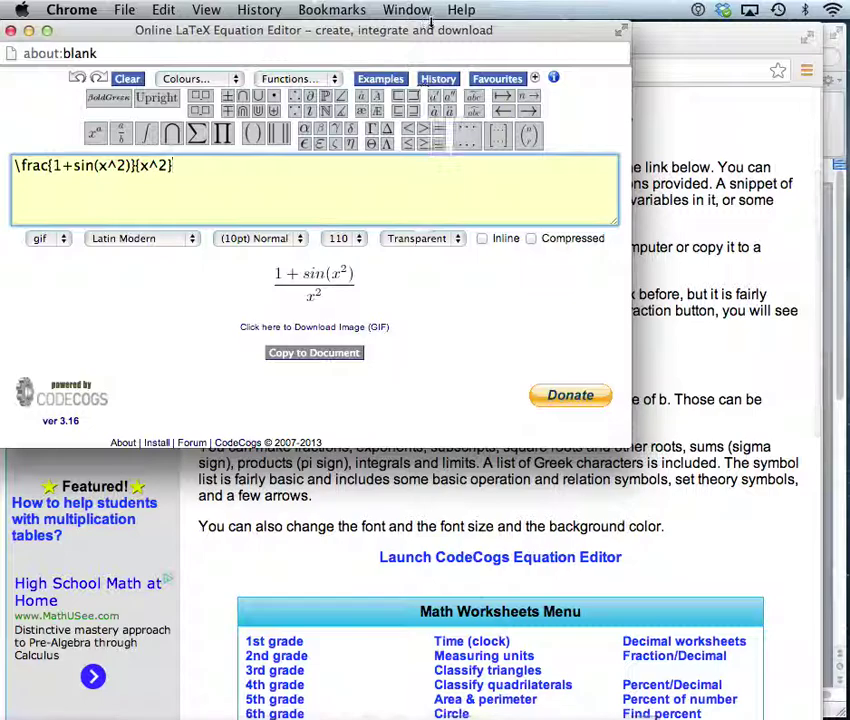
Place the CodeCogs pop-up over the Word assignment and delete the 2 from the sample's sin(x^2)
{"action": "left_click_drag", "start_coordinate": [503, 32], "coordinate": [553, 51]}
{"action": "left_click", "coordinate": [33, 40]}
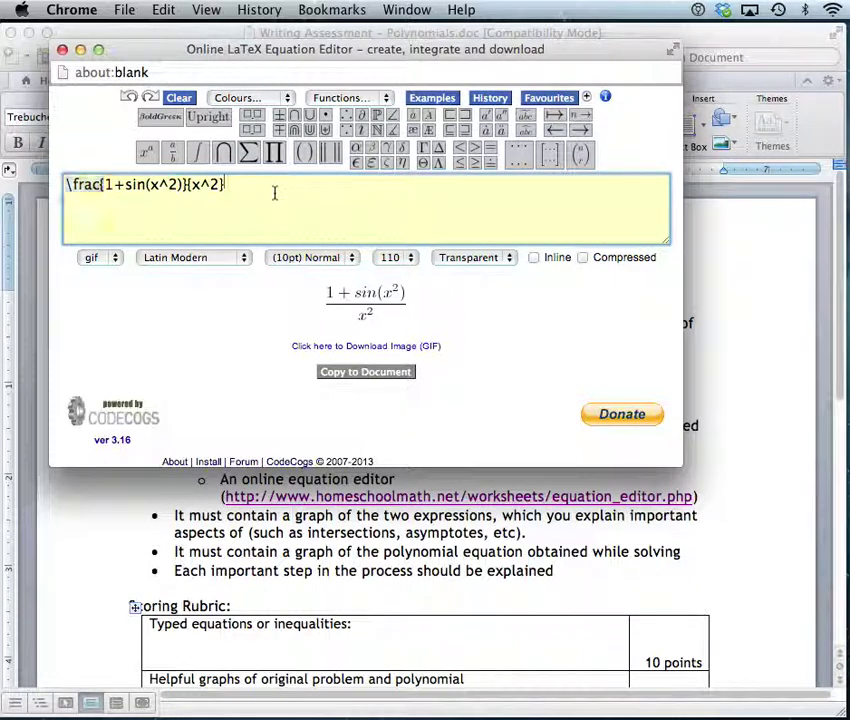
{"action": "mouse_move", "coordinate": [255, 150]}
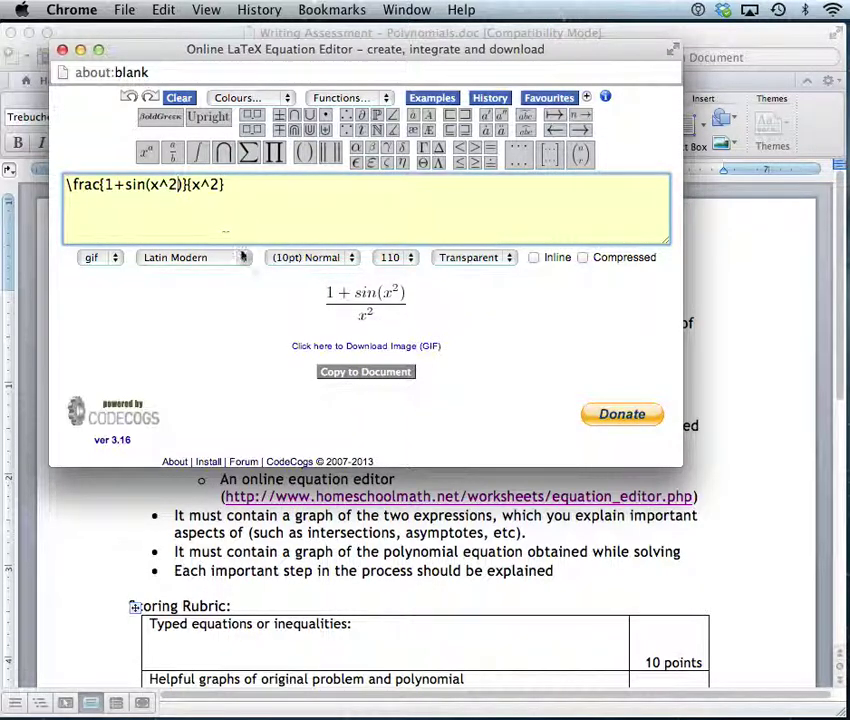
{"action": "key", "text": "BackSpace"}
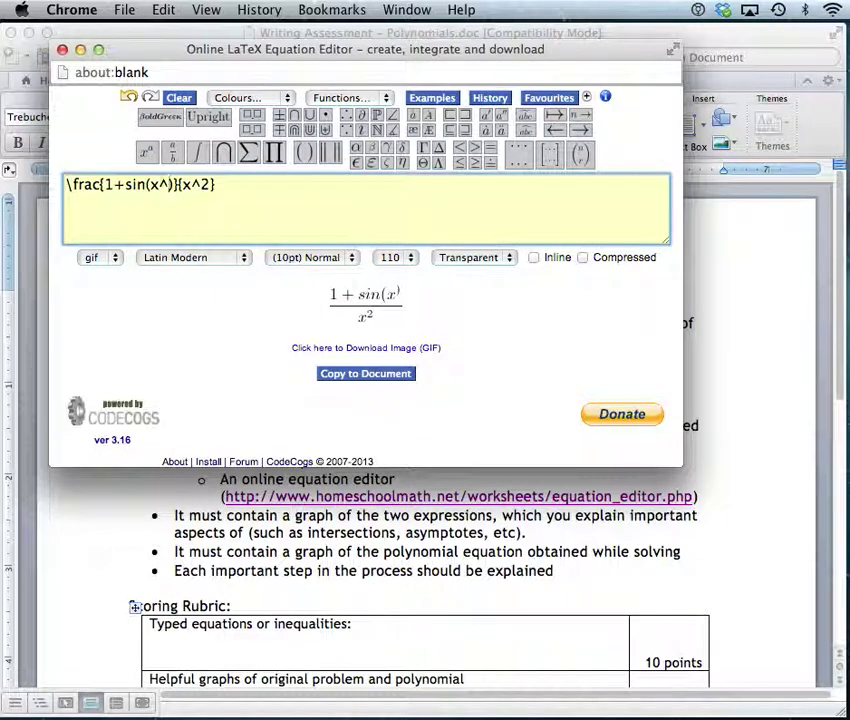
Clear all of the sample equation code from the LaTeX box
{"action": "type", "text": "3"}
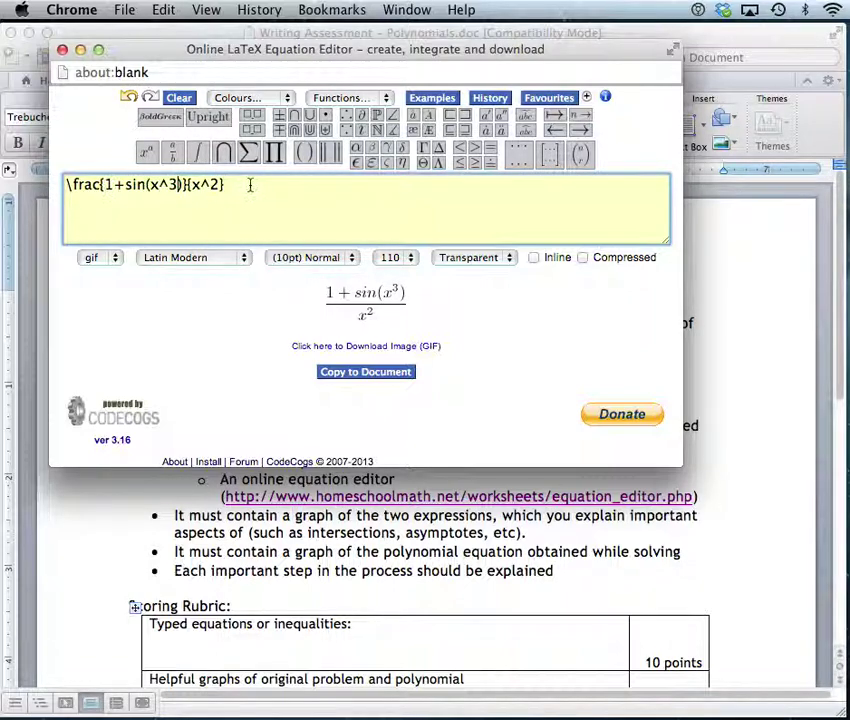
{"action": "left_click_drag", "start_coordinate": [252, 184], "coordinate": [8, 190]}
{"action": "key", "text": "BackSpace"}
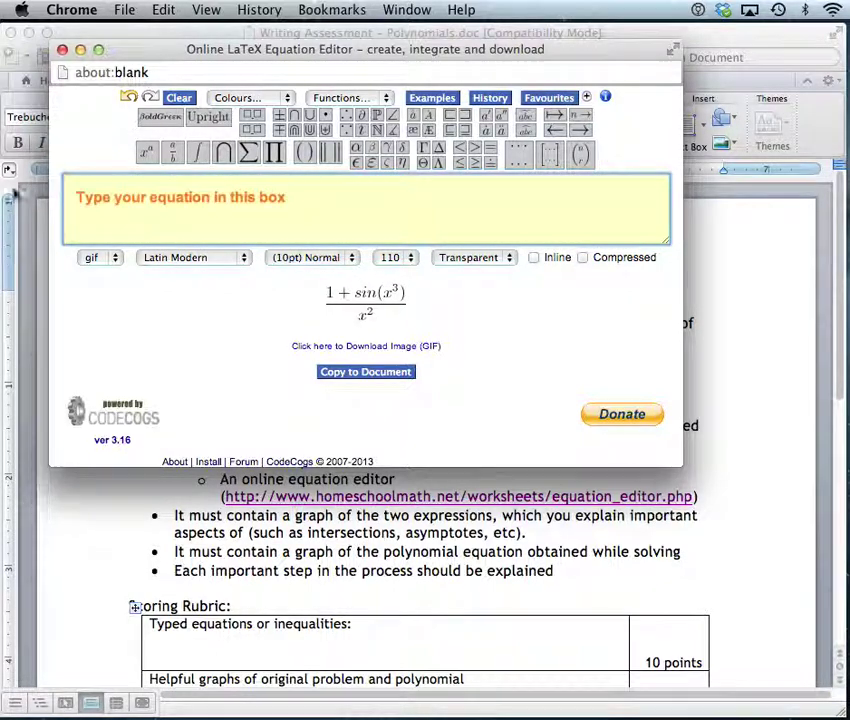
Insert a fraction \frac{top}{bottom} with top as numerator and bottom as denominator
{"action": "mouse_move", "coordinate": [172, 160]}
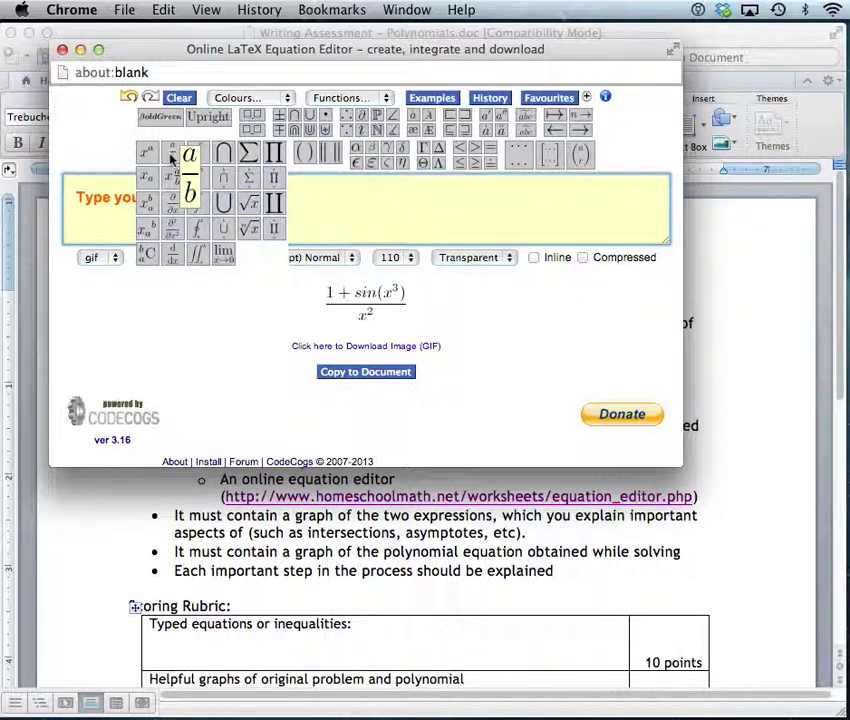
{"action": "left_click", "coordinate": [172, 160]}
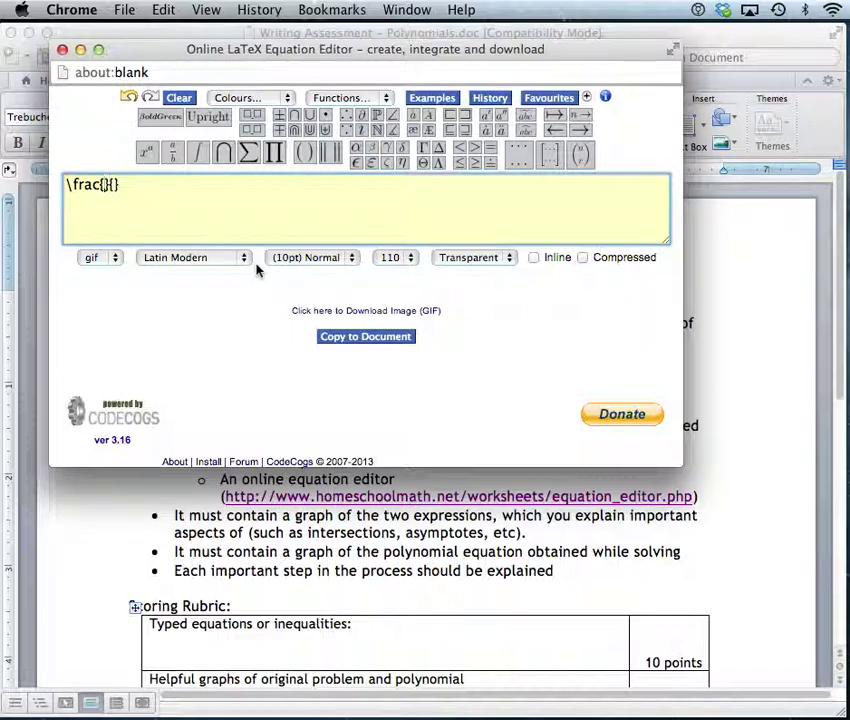
{"action": "type", "text": "top"}
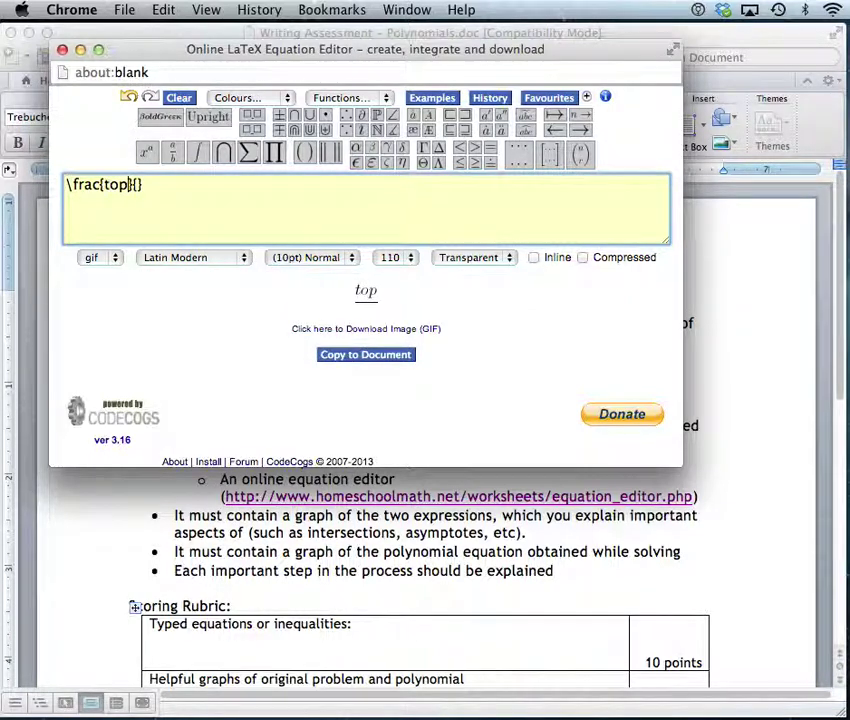
{"action": "left_click", "coordinate": [139, 184]}
{"action": "type", "text": "bottom"}
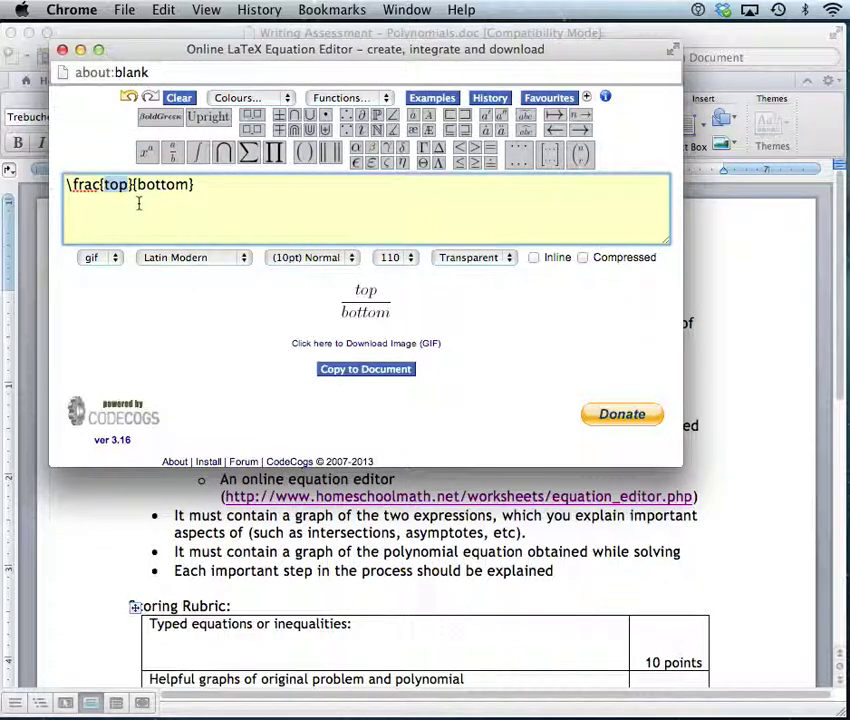
Nest a top-over-bottom fraction inside the numerator, giving top over bottom, all over bottom
{"action": "mouse_move", "coordinate": [178, 150]}
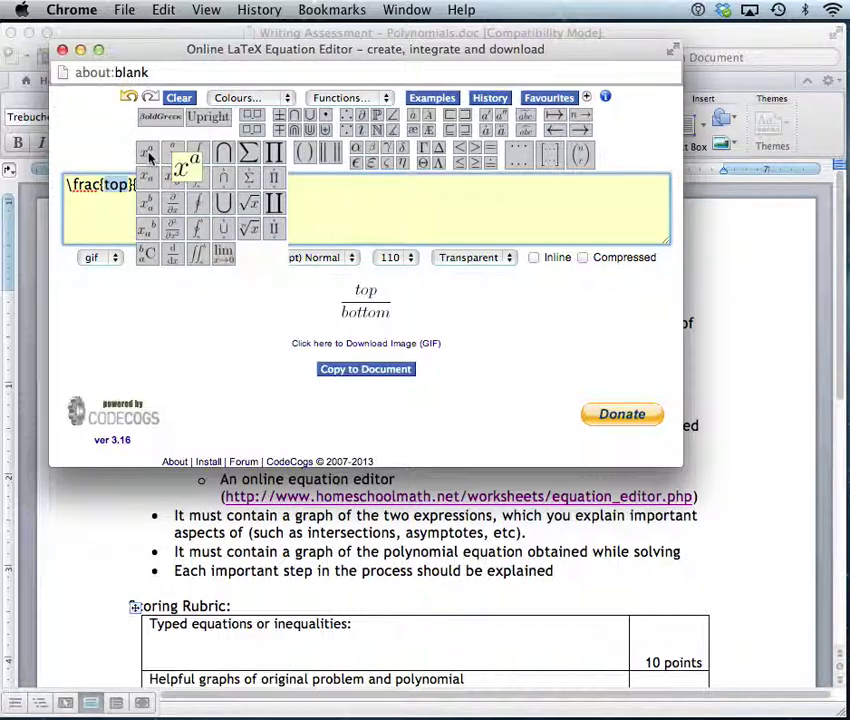
{"action": "left_click", "coordinate": [176, 157]}
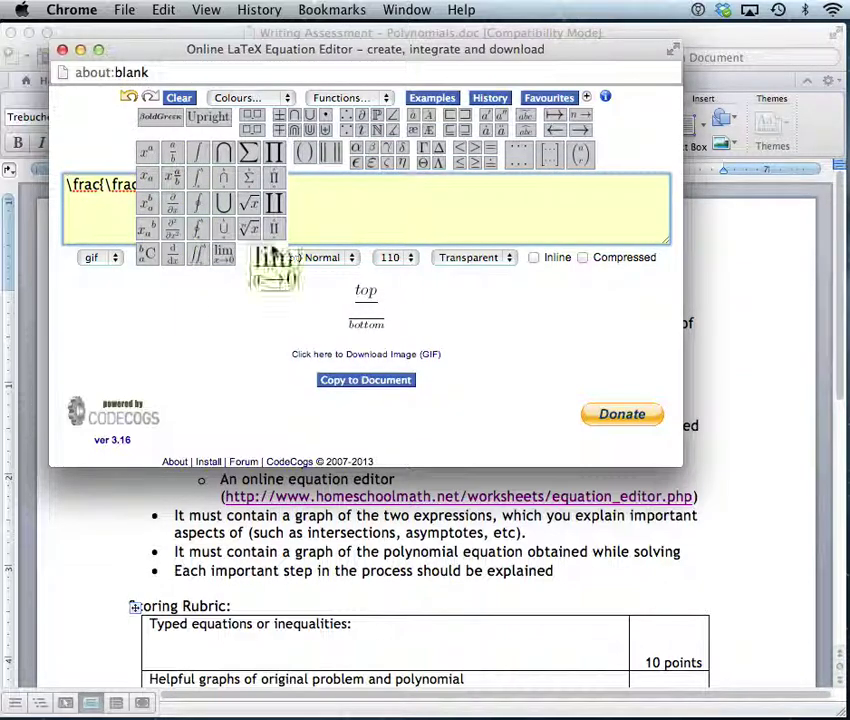
{"action": "left_click", "coordinate": [177, 186]}
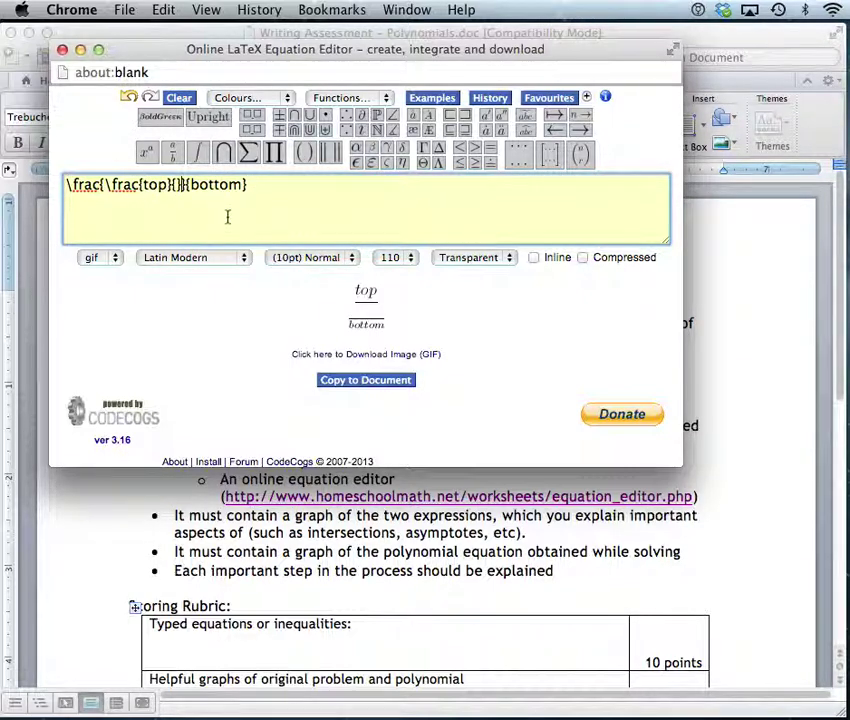
{"action": "type", "text": "bott"}
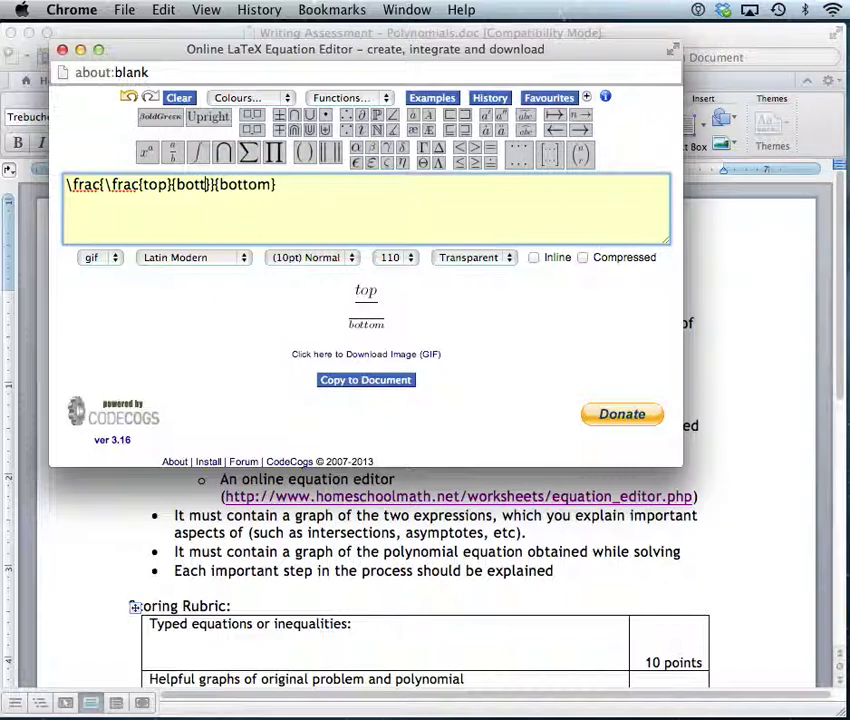
{"action": "type", "text": "om"}
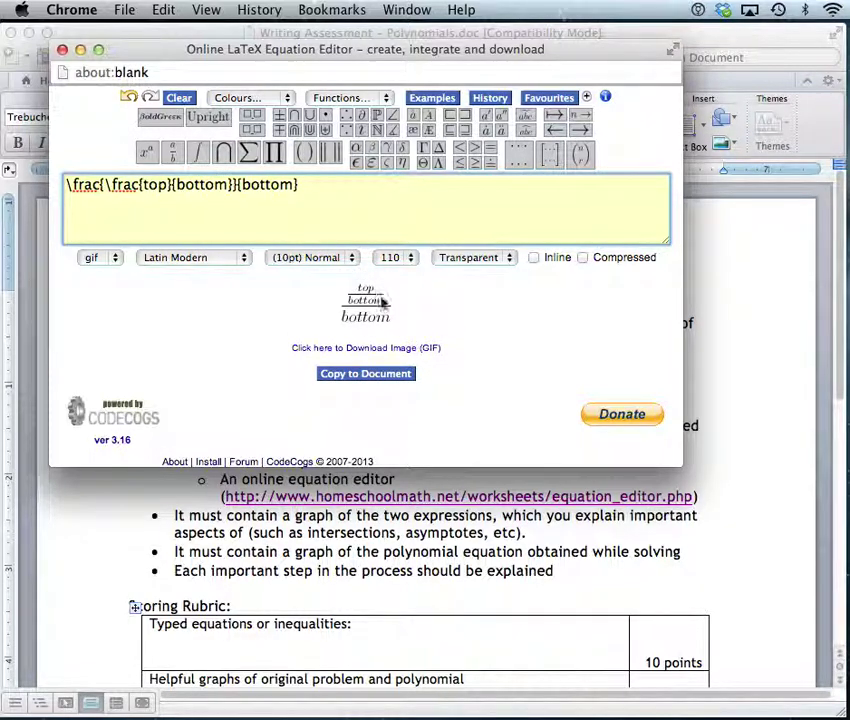
Erase all the equation code so the LaTeX box is empty
{"action": "left_click", "coordinate": [326, 184]}
{"action": "key", "text": "BackSpace"}
{"action": "key", "text": "BackSpace"}
{"action": "key", "text": "BackSpace"}
{"action": "key", "text": "BackSpace"}
{"action": "key", "text": "BackSpace"}
{"action": "key", "text": "BackSpace"}
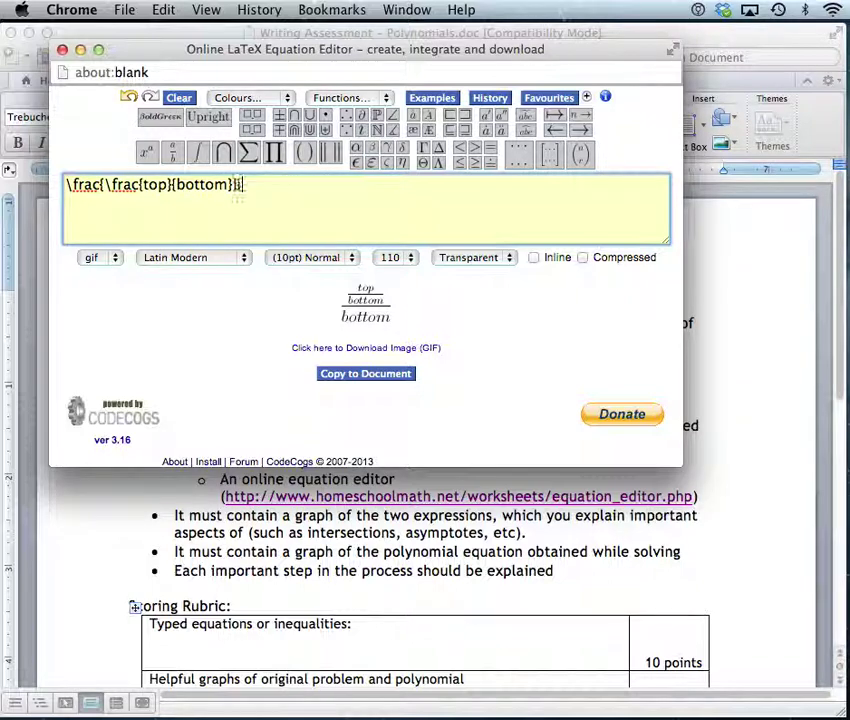
{"action": "key", "text": "BackSpace"}
{"action": "key", "text": "BackSpace"}
{"action": "key", "text": "BackSpace"}
{"action": "key", "text": "BackSpace"}
{"action": "key", "text": "BackSpace"}
{"action": "key", "text": "BackSpace"}
{"action": "key", "text": "BackSpace"}
{"action": "key", "text": "BackSpace"}
{"action": "key", "text": "BackSpace"}
{"action": "key", "text": "BackSpace"}
{"action": "key", "text": "BackSpace"}
{"action": "key", "text": "BackSpace"}
{"action": "key", "text": "BackSpace"}
{"action": "key", "text": "BackSpace"}
{"action": "key", "text": "BackSpace"}
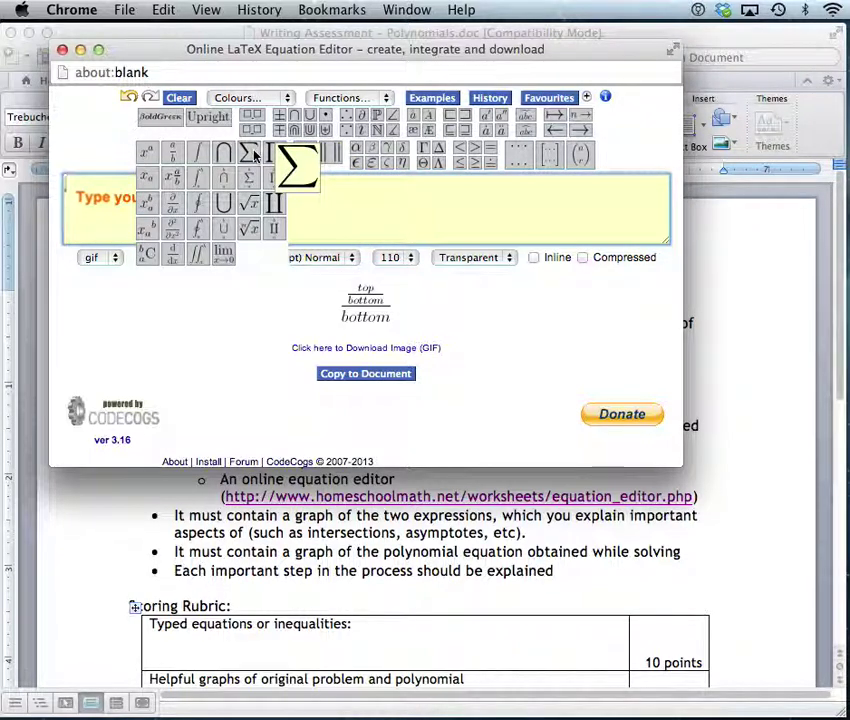
Insert an empty \sqrt{} template from the toolbar to begin the equation
{"action": "mouse_move", "coordinate": [153, 157]}
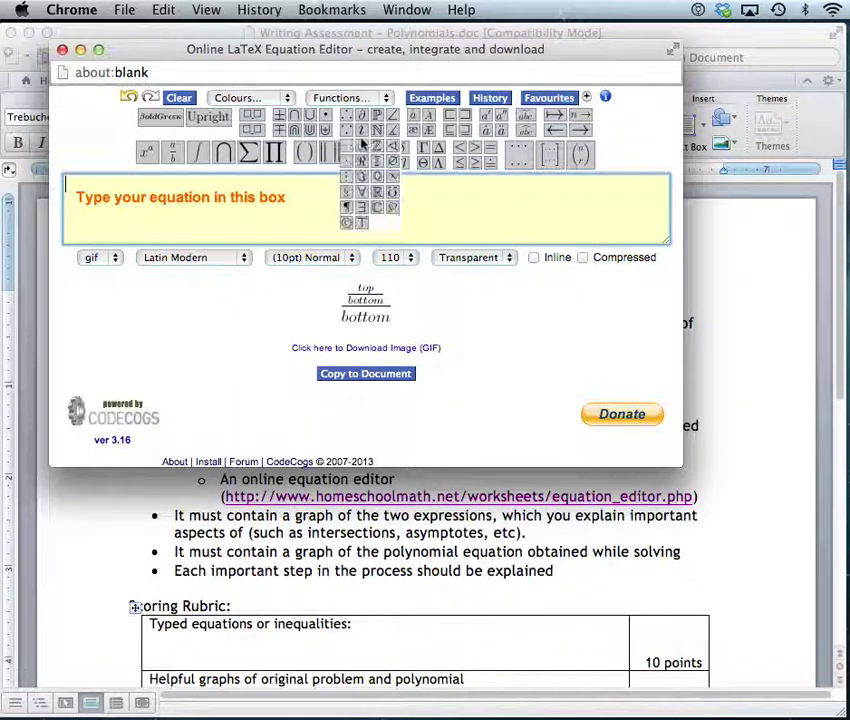
{"action": "mouse_move", "coordinate": [312, 158]}
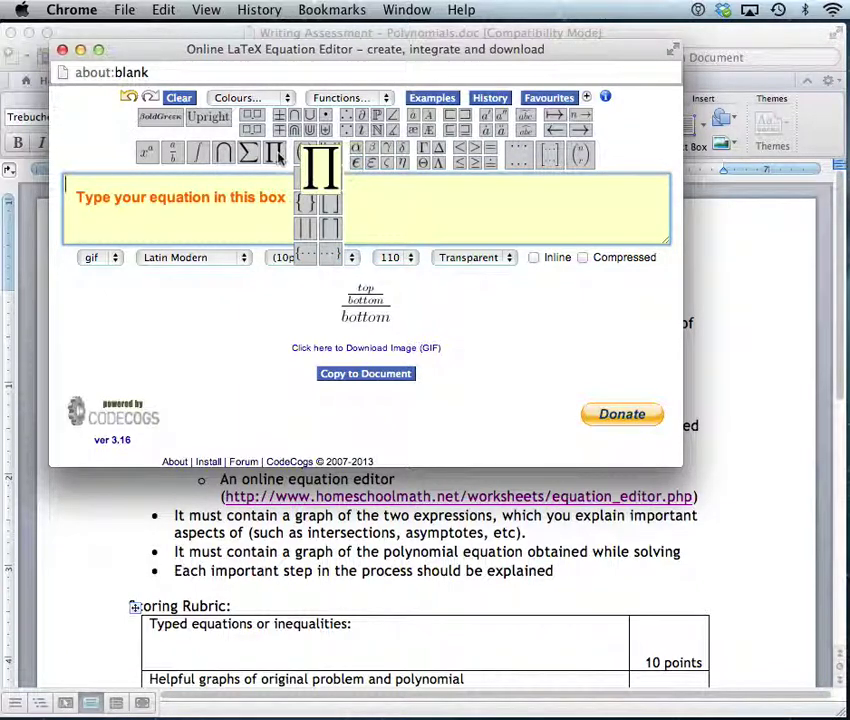
{"action": "mouse_move", "coordinate": [278, 157]}
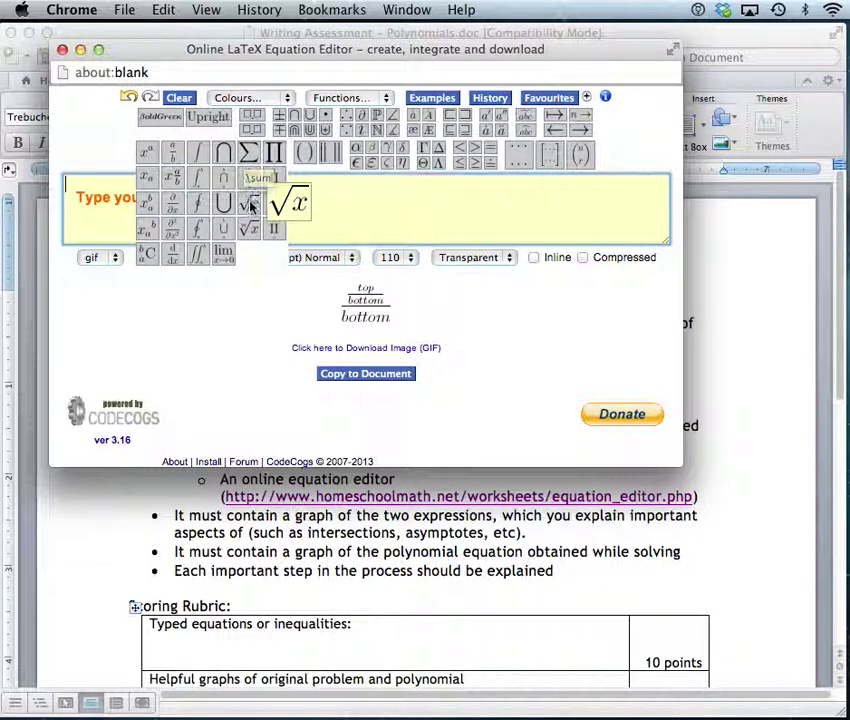
{"action": "left_click", "coordinate": [249, 204]}
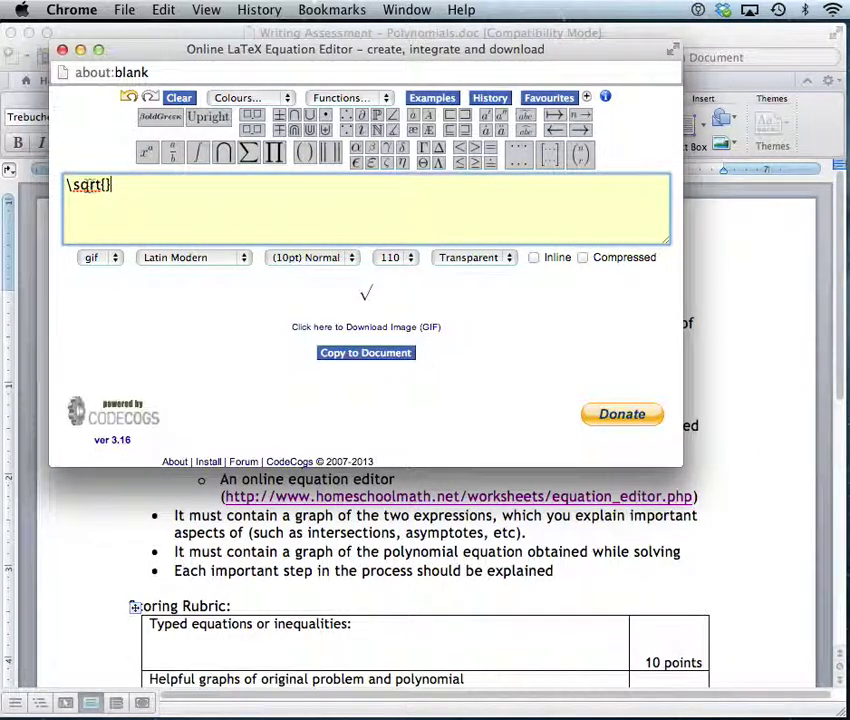
Enter \sqrt{x^2}+\sqrt{3x}=3 so the preview renders √x² + √3x = 3
{"action": "left_click", "coordinate": [106, 185]}
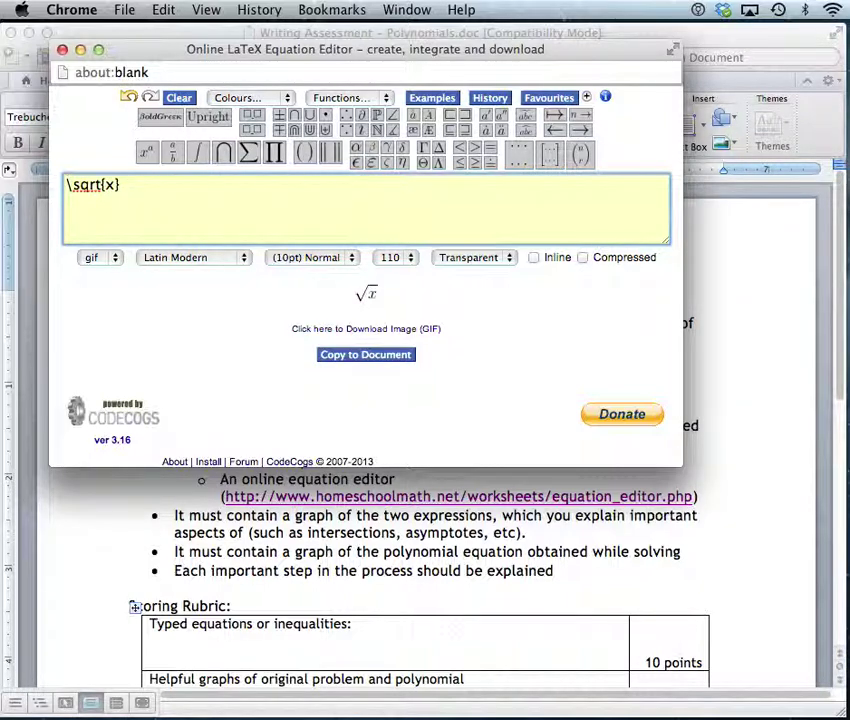
{"action": "type", "text": "^2"}
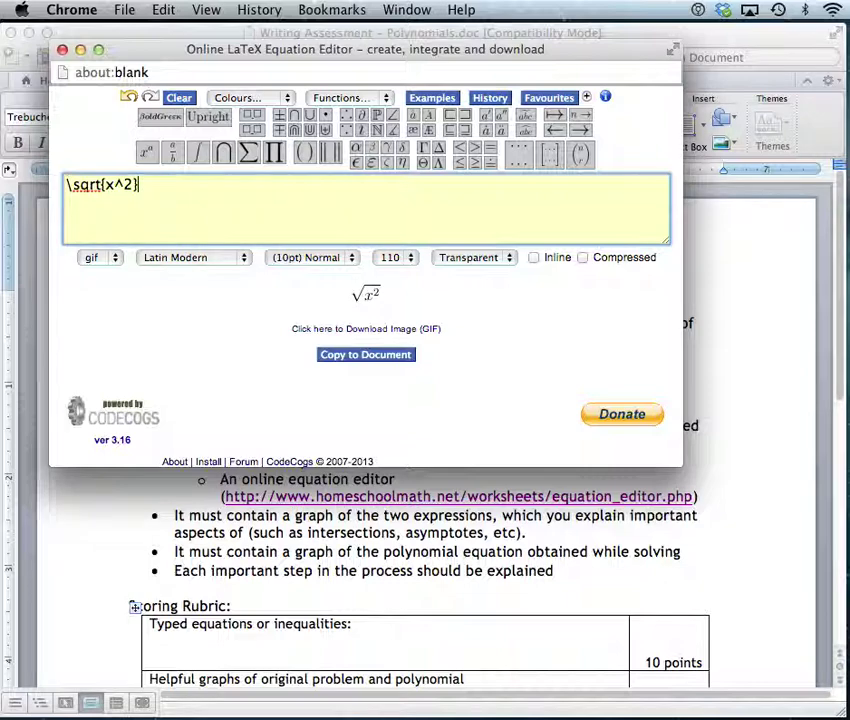
{"action": "key", "text": "Right"}
{"action": "type", "text": "+"}
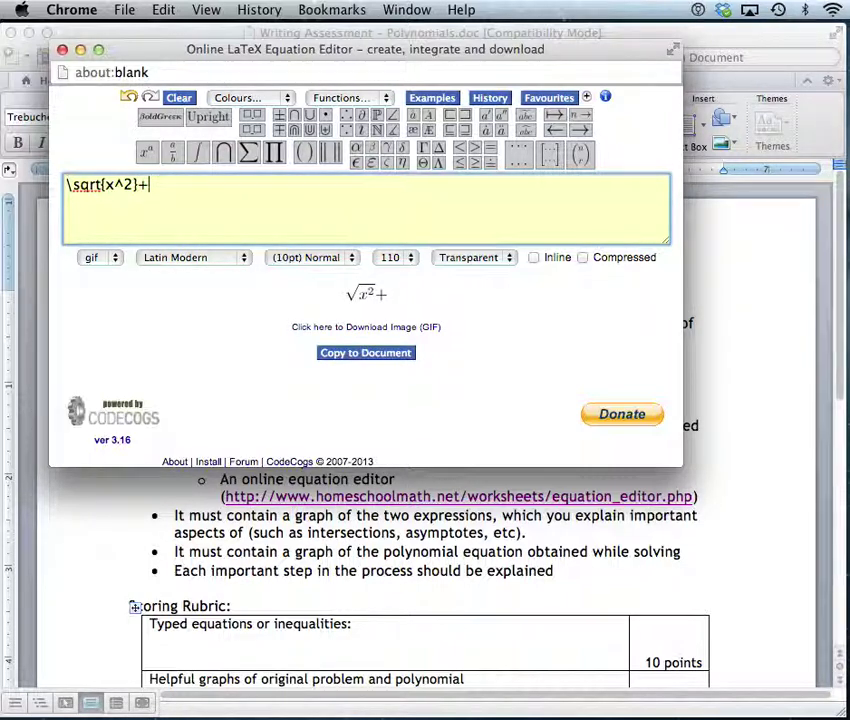
{"action": "type", "text": "\\sqrt{"}
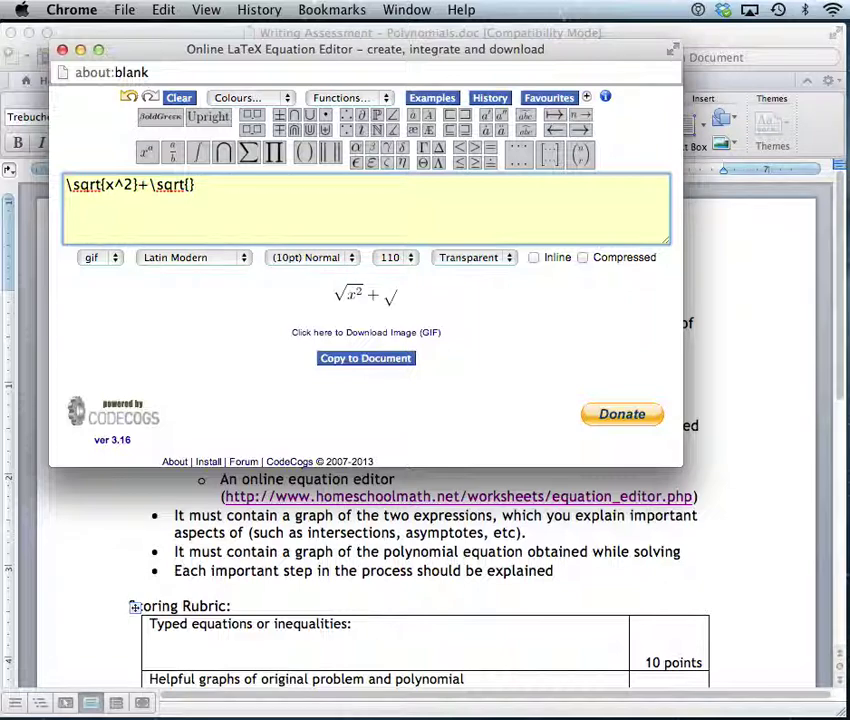
{"action": "type", "text": "3x}"}
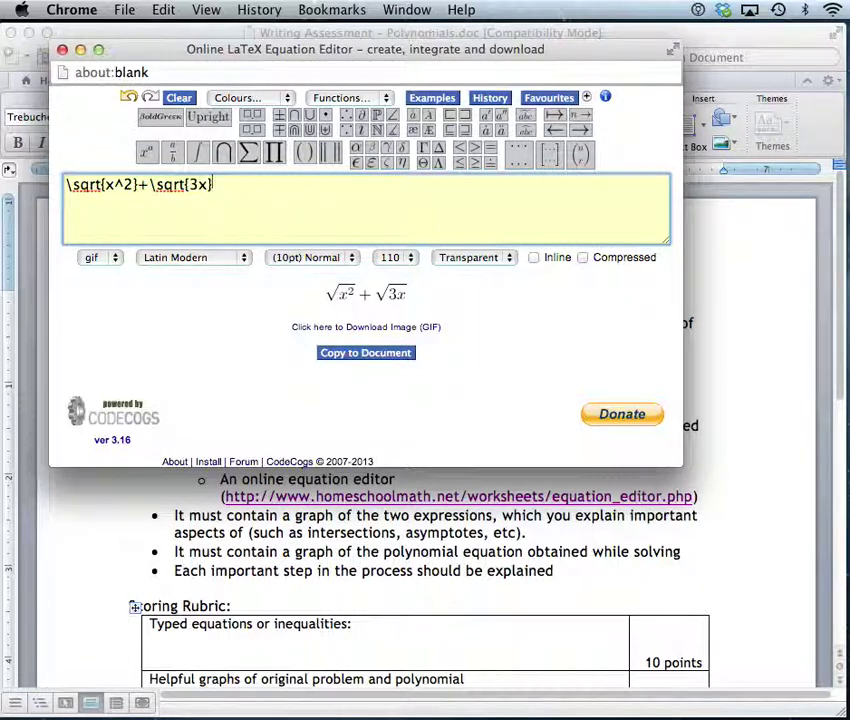
{"action": "type", "text": "=3"}
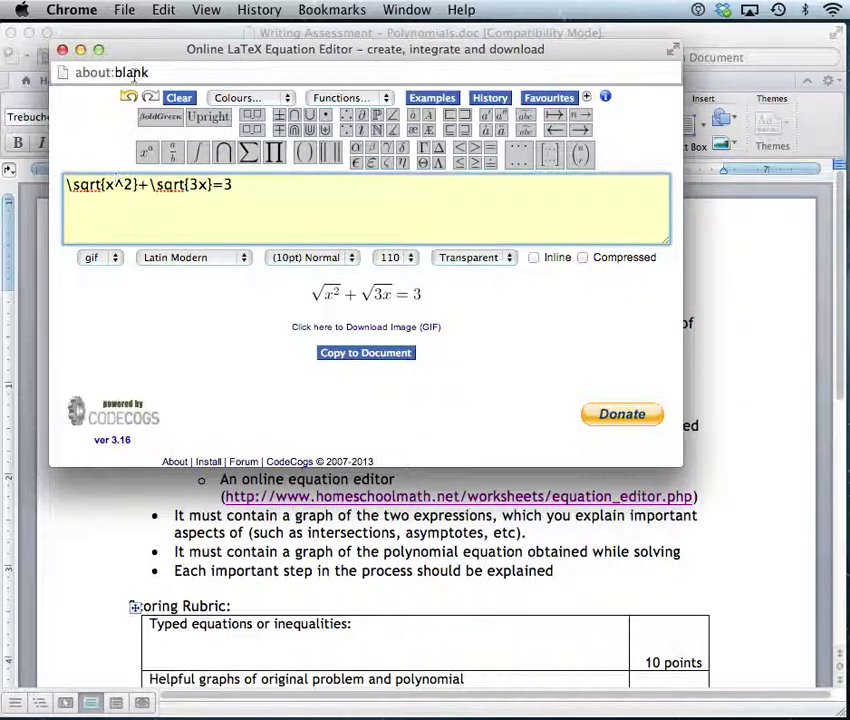
{"action": "mouse_move", "coordinate": [464, 155]}
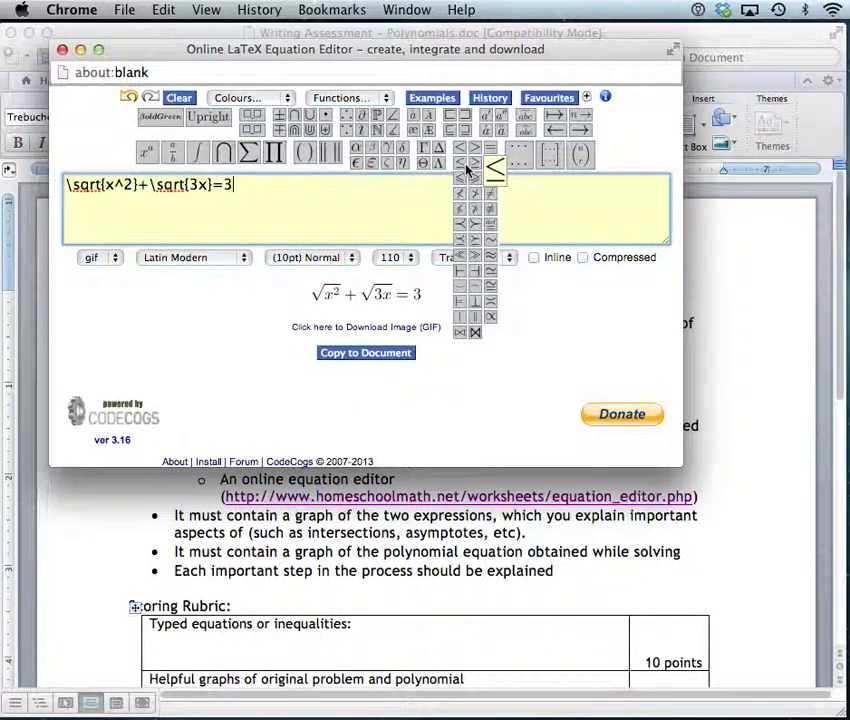
Replace =3 with \geq7, so the preview shows √x² + √3x ≥ 7
{"action": "left_click", "coordinate": [477, 172]}
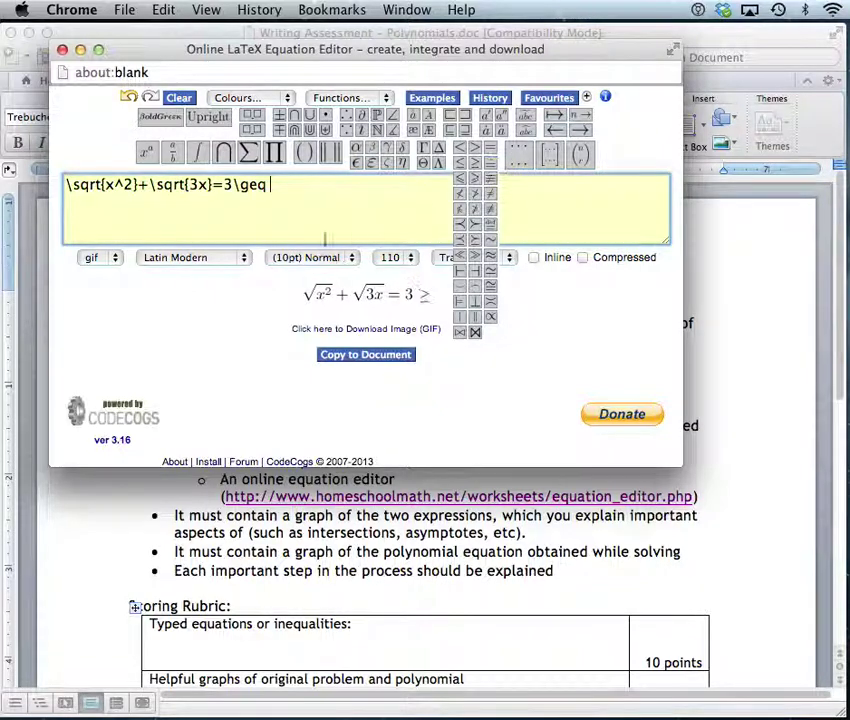
{"action": "left_click", "coordinate": [232, 185]}
{"action": "key", "text": "BackSpace"}
{"action": "key", "text": "BackSpace"}
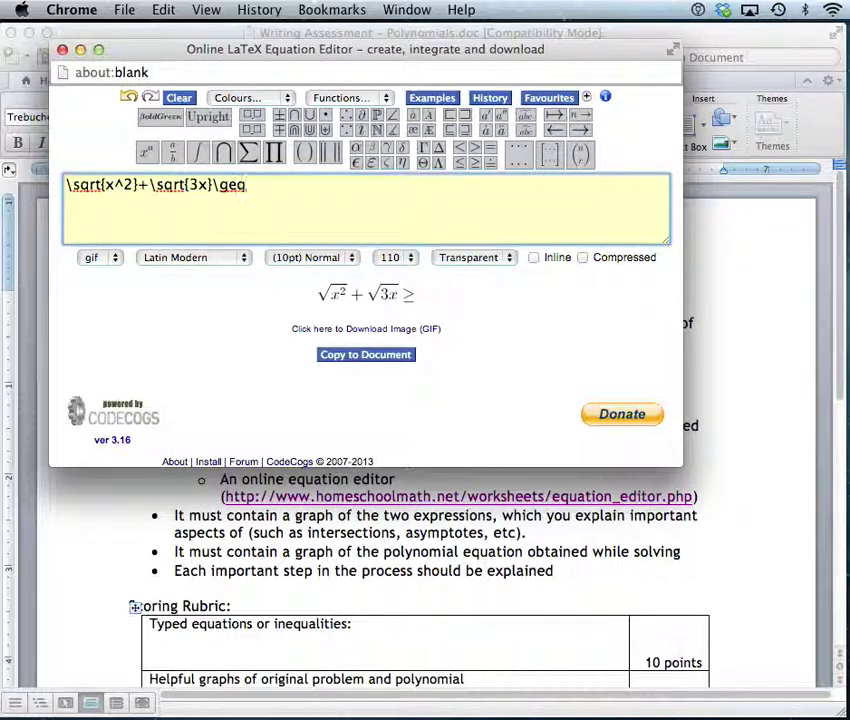
{"action": "type", "text": "7"}
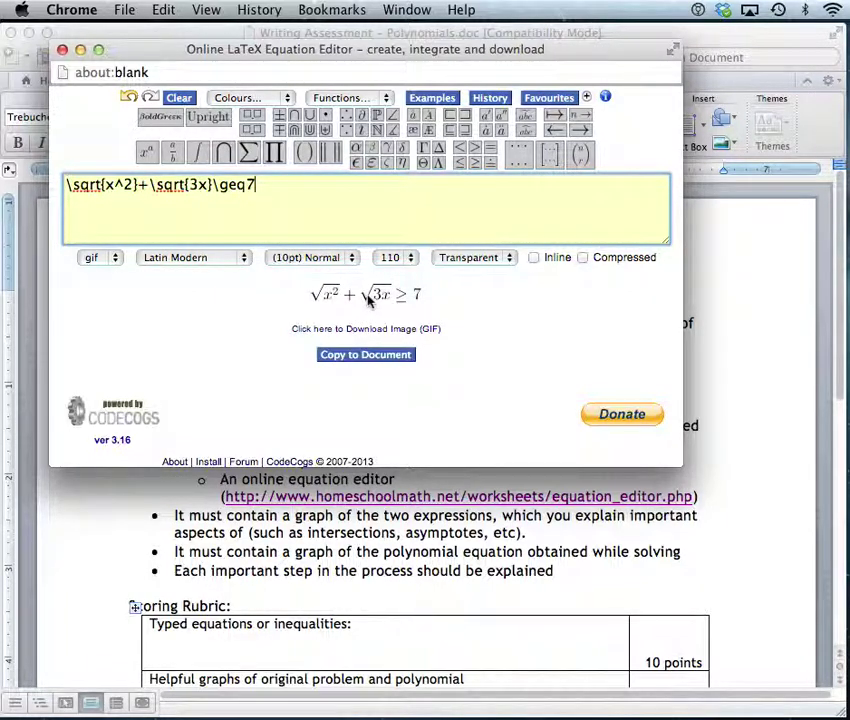
{"action": "mouse_move", "coordinate": [371, 298]}
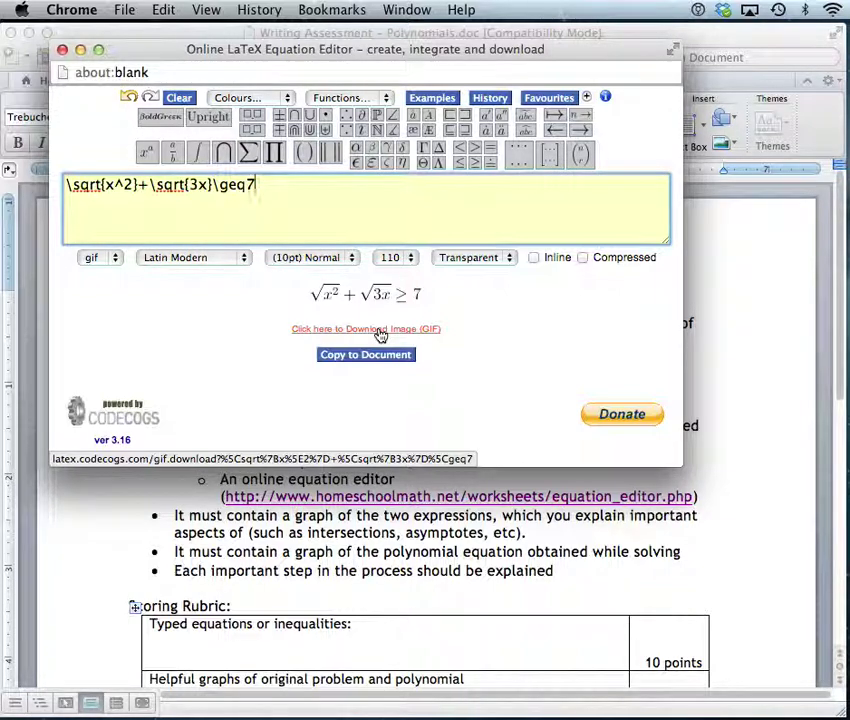
Copy the rendered inequality preview as an image and bring the Word document forward
{"action": "left_click", "coordinate": [372, 296]}
{"action": "left_click_drag", "start_coordinate": [372, 296], "coordinate": [492, 562]}
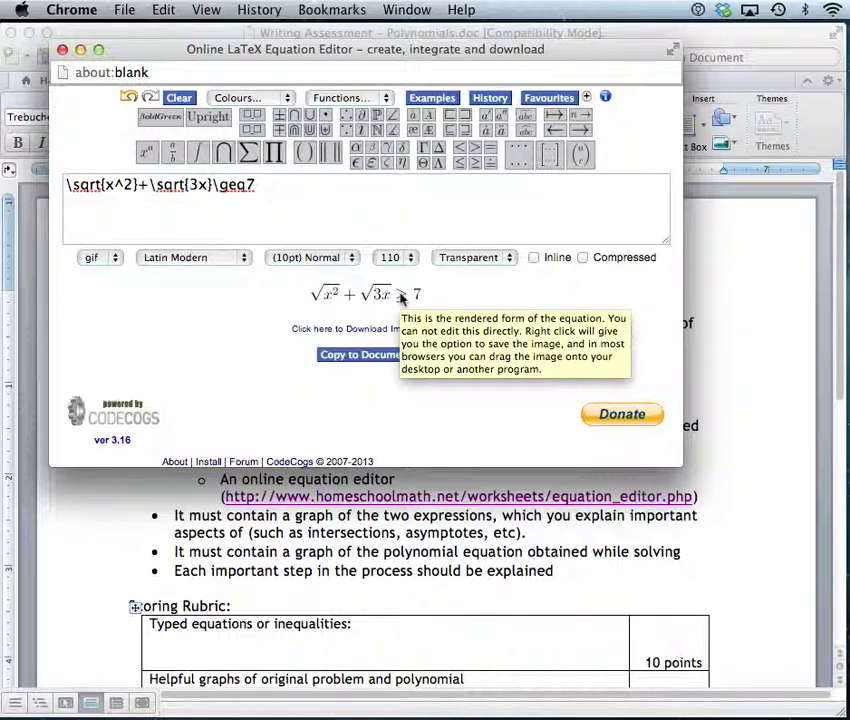
{"action": "right_click", "coordinate": [399, 298]}
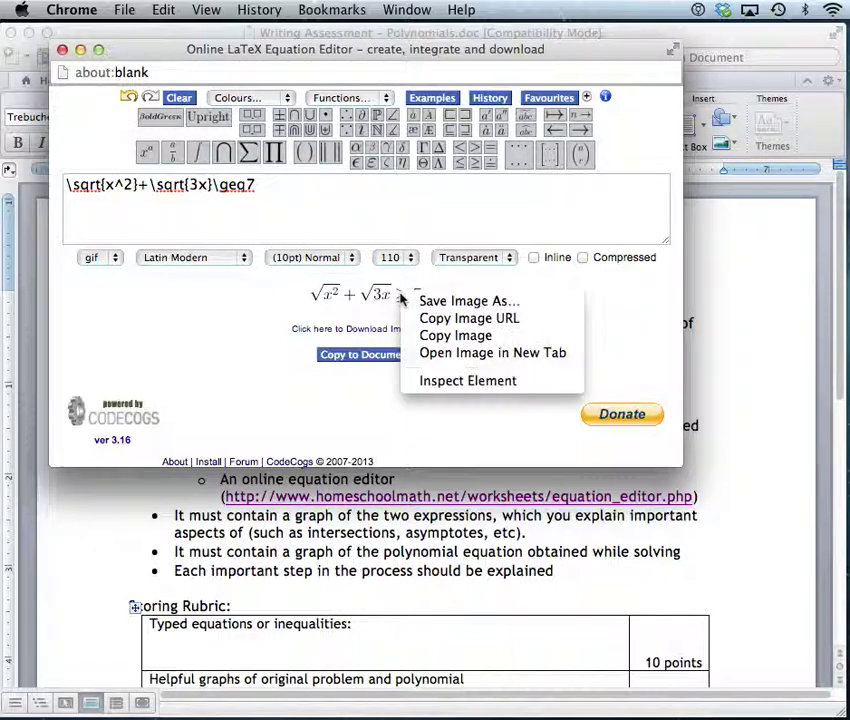
{"action": "left_click", "coordinate": [500, 337]}
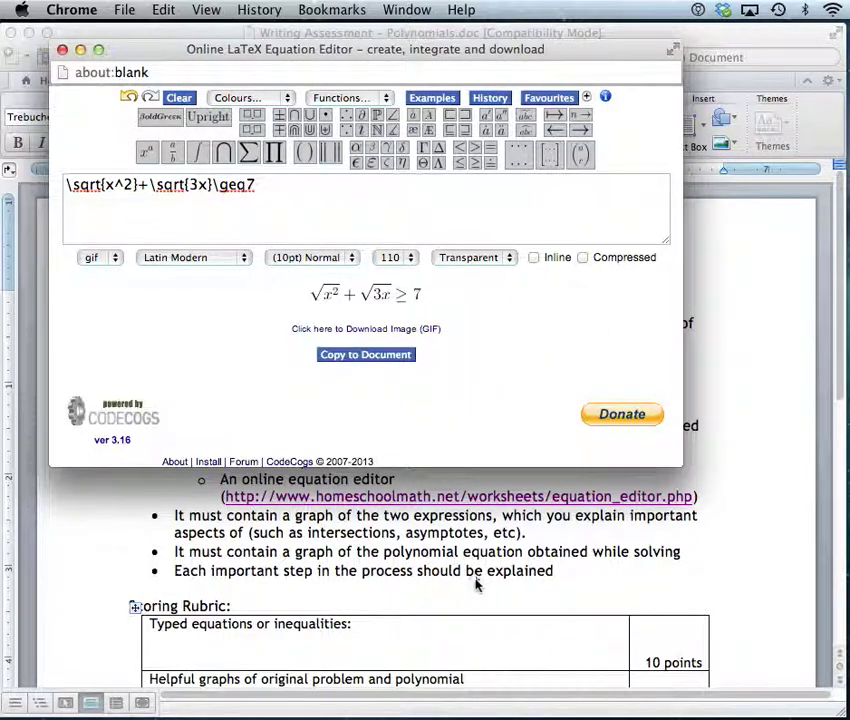
{"action": "left_click", "coordinate": [489, 573]}
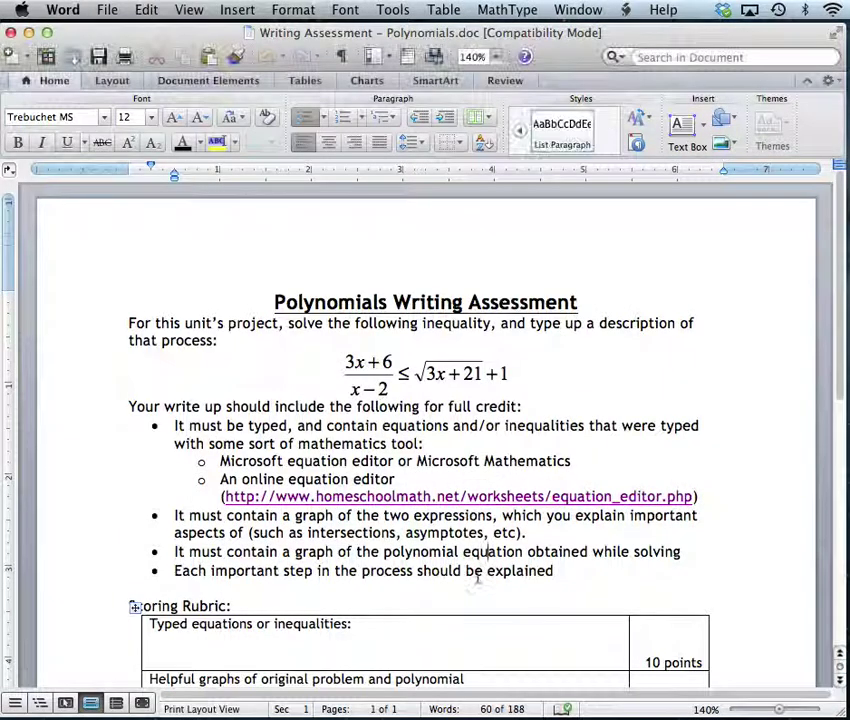
{"action": "double_click", "coordinate": [352, 426]}
{"action": "left_click", "coordinate": [380, 427]}
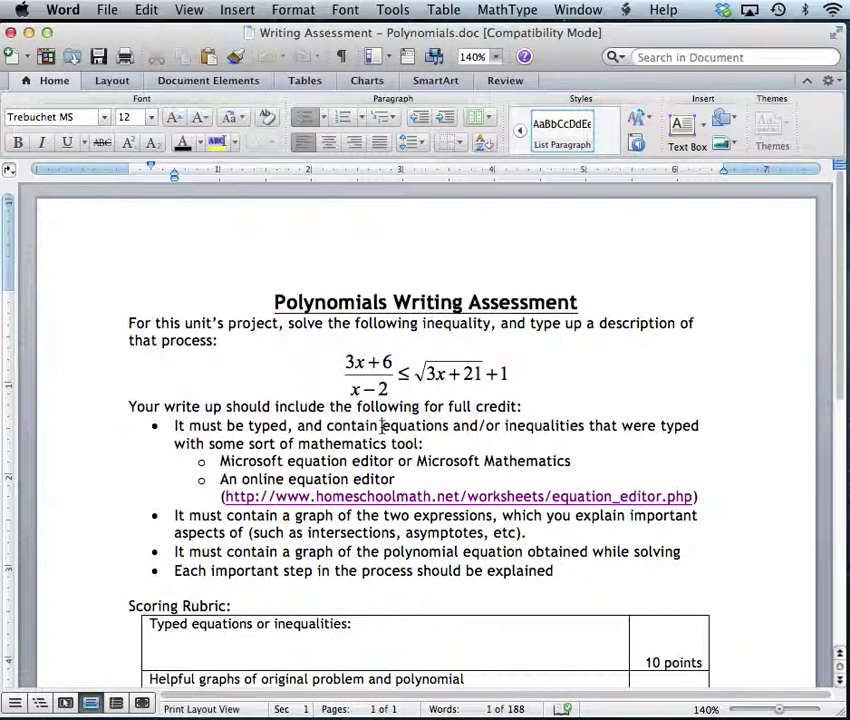
{"action": "key", "text": "super+v"}
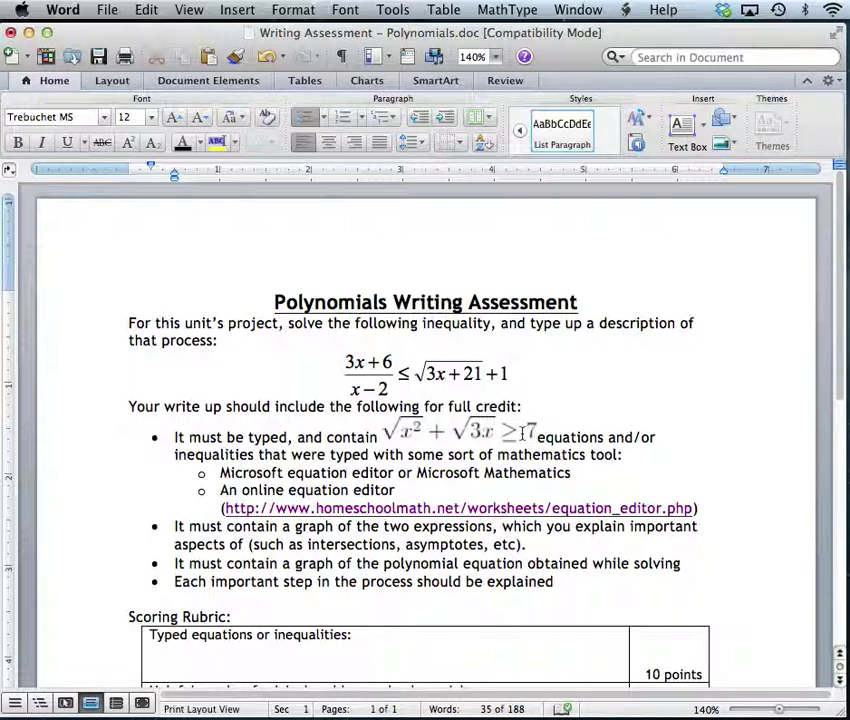
{"action": "left_click", "coordinate": [521, 432]}
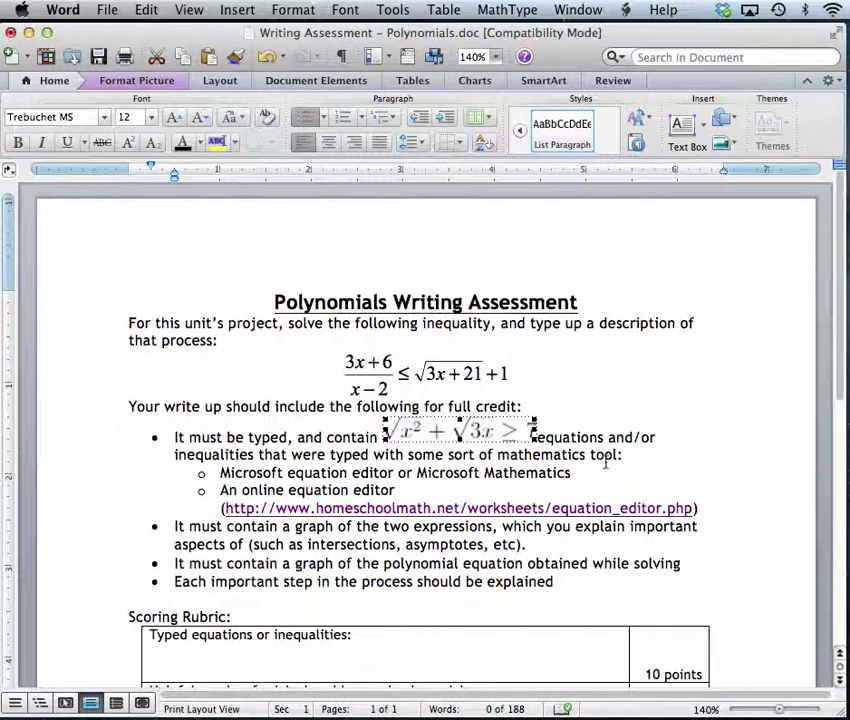
{"action": "left_click_drag", "start_coordinate": [533, 422], "coordinate": [511, 432]}
{"action": "left_click", "coordinate": [511, 432]}
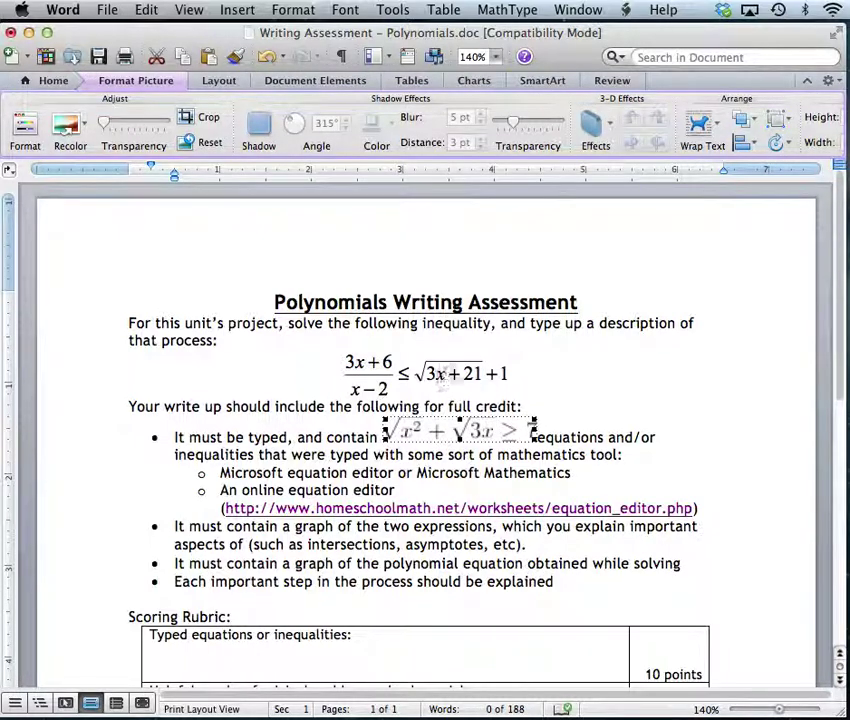
{"action": "left_click", "coordinate": [545, 432]}
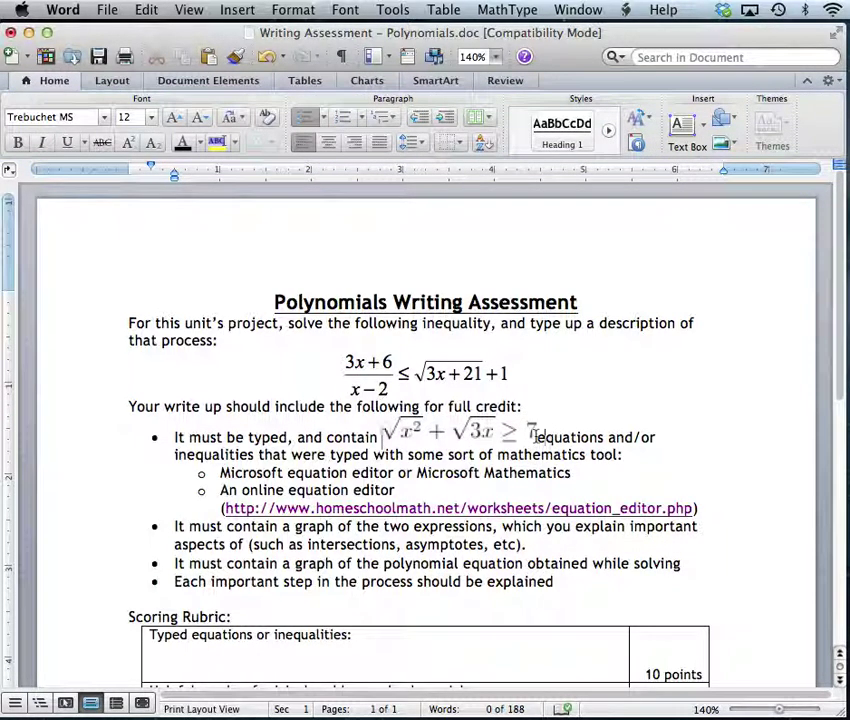
{"action": "key", "text": "BackSpace"}
{"action": "key", "text": "BackSpace"}
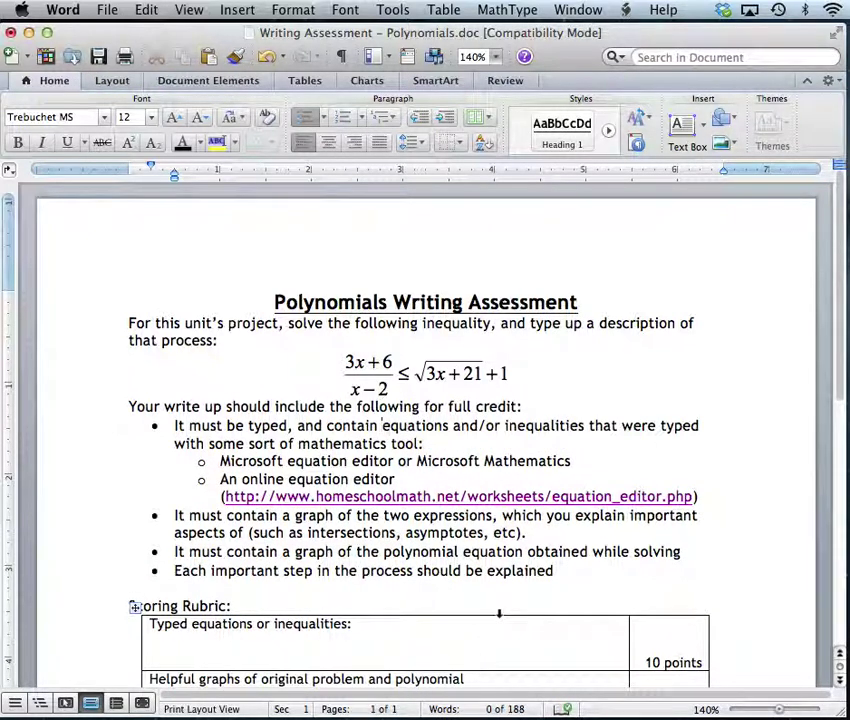
Switch back to the CodeCogs editor still holding \sqrt{x^2}+\sqrt{3x}\geq7
{"action": "key", "text": "super+Tab"}
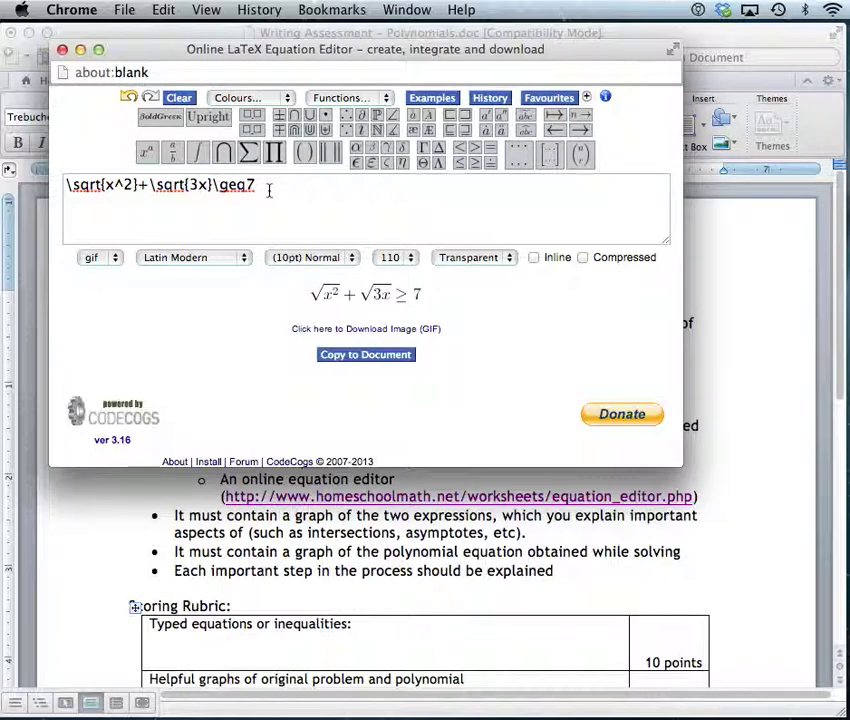
{"action": "mouse_move", "coordinate": [286, 172]}
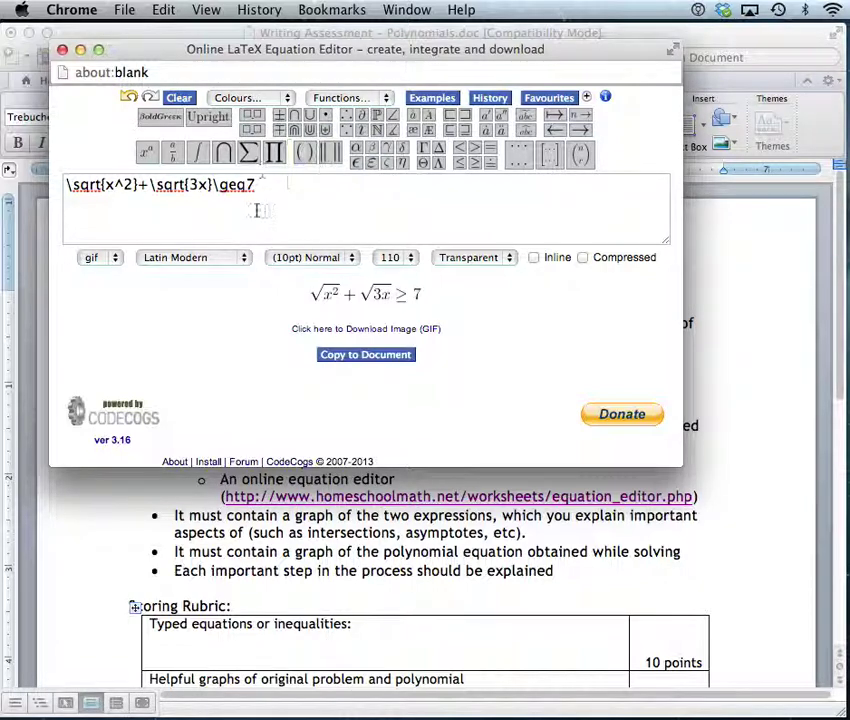
Colour the ≥ sign red by wrapping it in {\color{Red} \geq} from the Colours list
{"action": "left_click", "coordinate": [288, 99]}
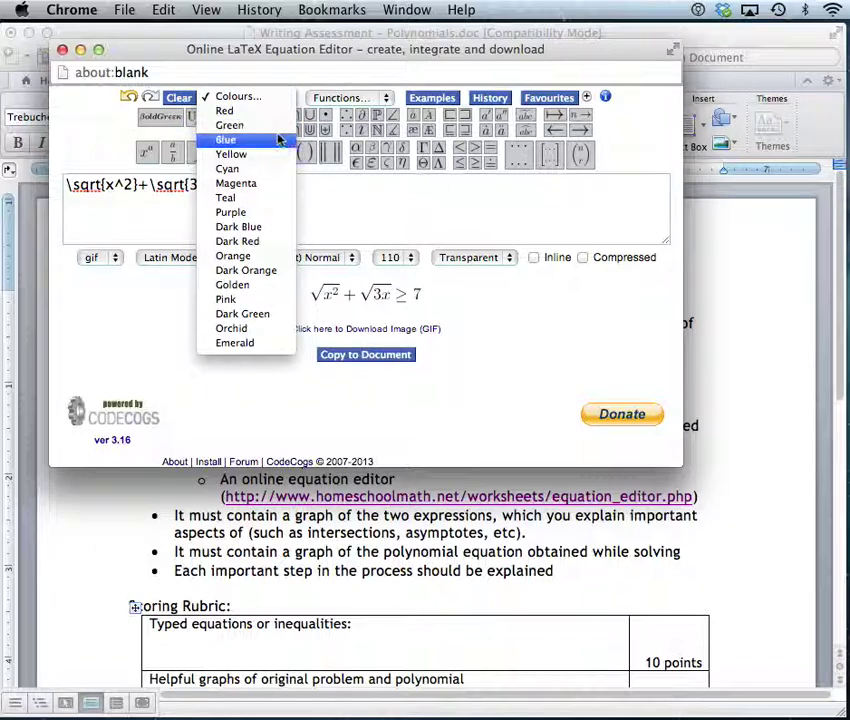
{"action": "left_click", "coordinate": [365, 196]}
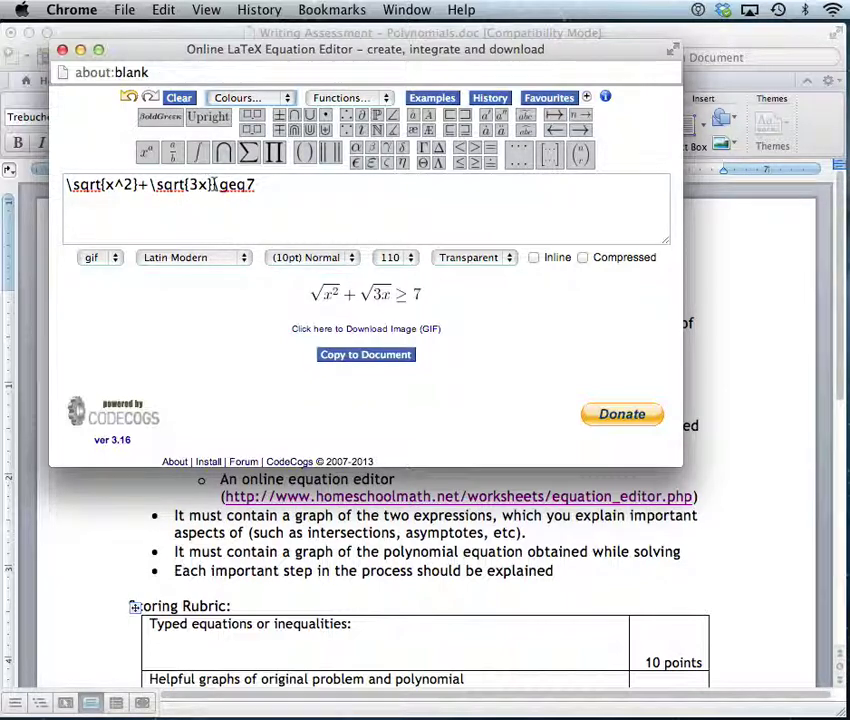
{"action": "left_click_drag", "start_coordinate": [211, 185], "coordinate": [254, 185]}
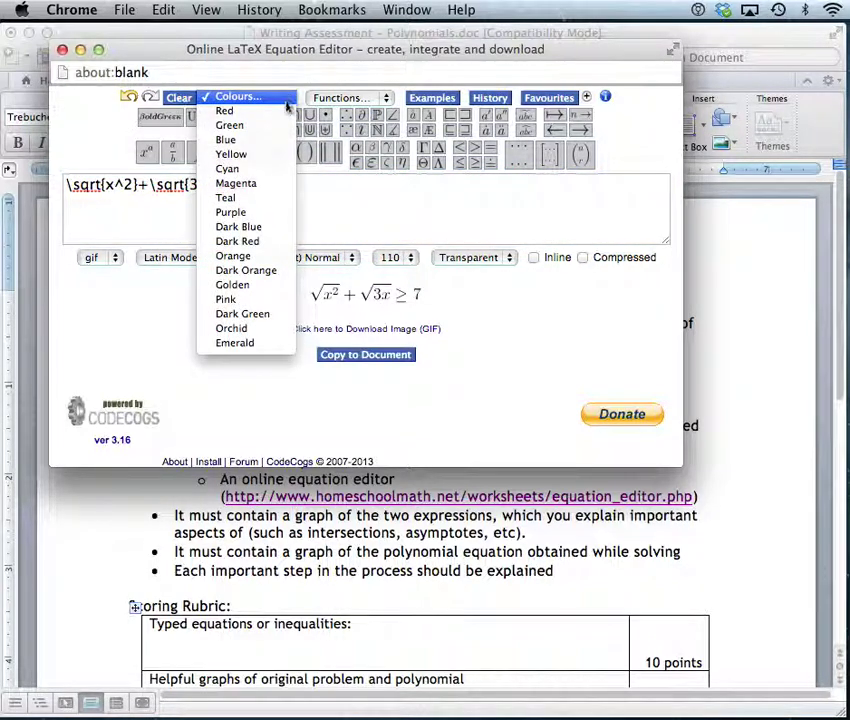
{"action": "left_click", "coordinate": [283, 111]}
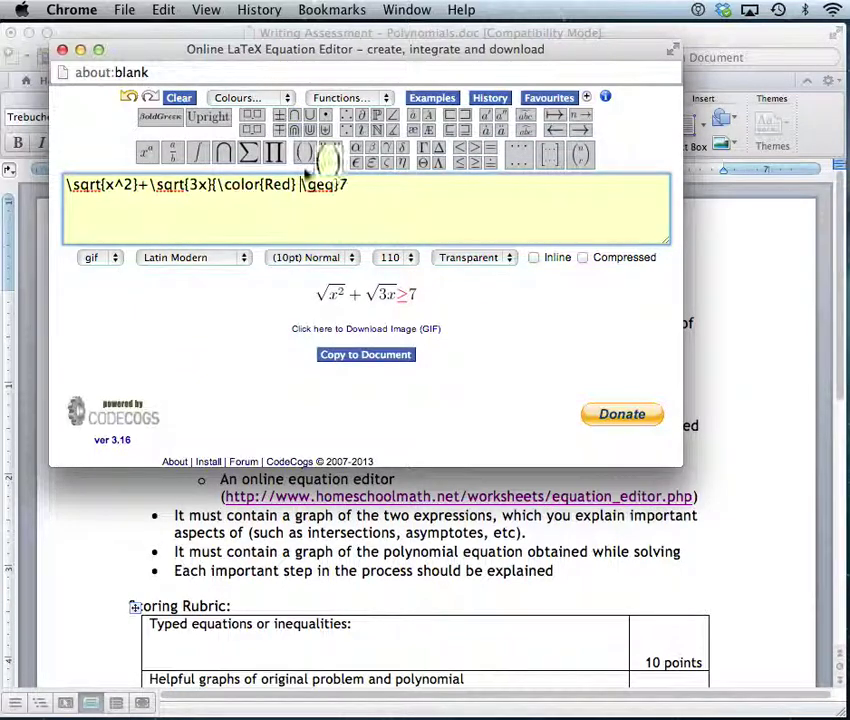
{"action": "key", "text": "BackSpace"}
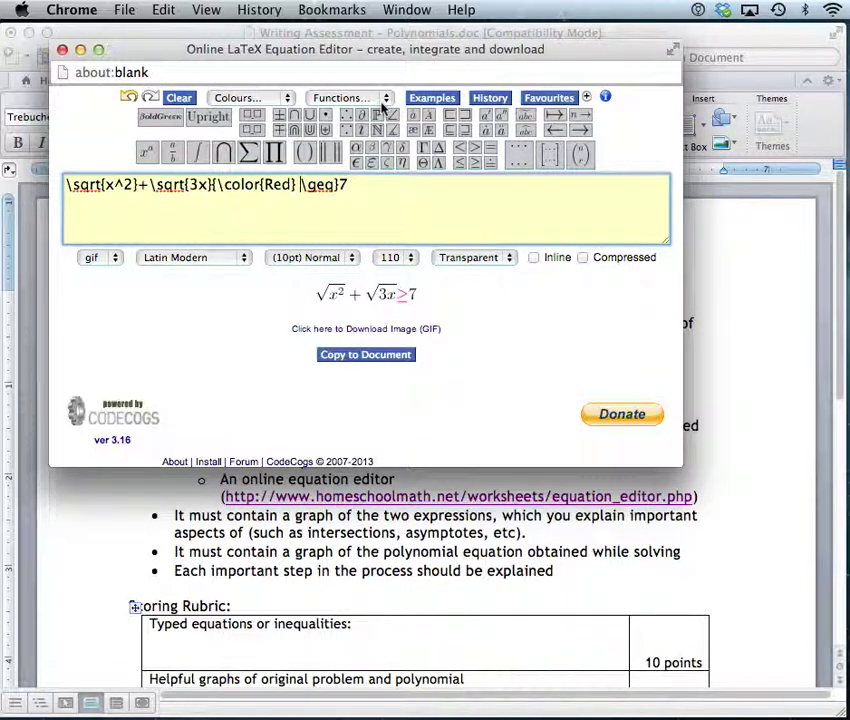
Delete the red ≥ 7 from the code, leaving \sqrt{x^2}+\sqrt{3x}
{"action": "mouse_move", "coordinate": [433, 118]}
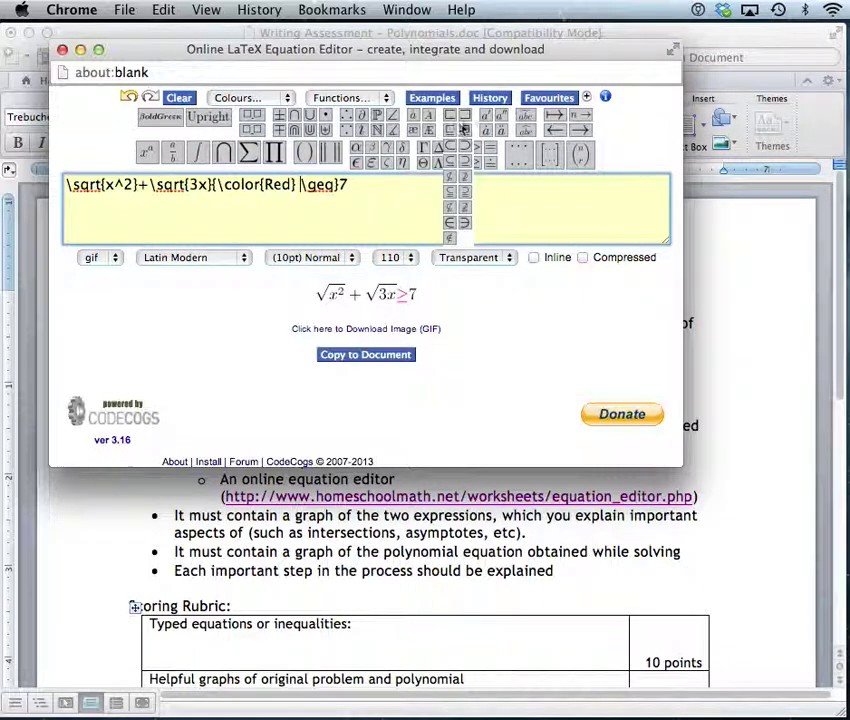
{"action": "mouse_move", "coordinate": [385, 130]}
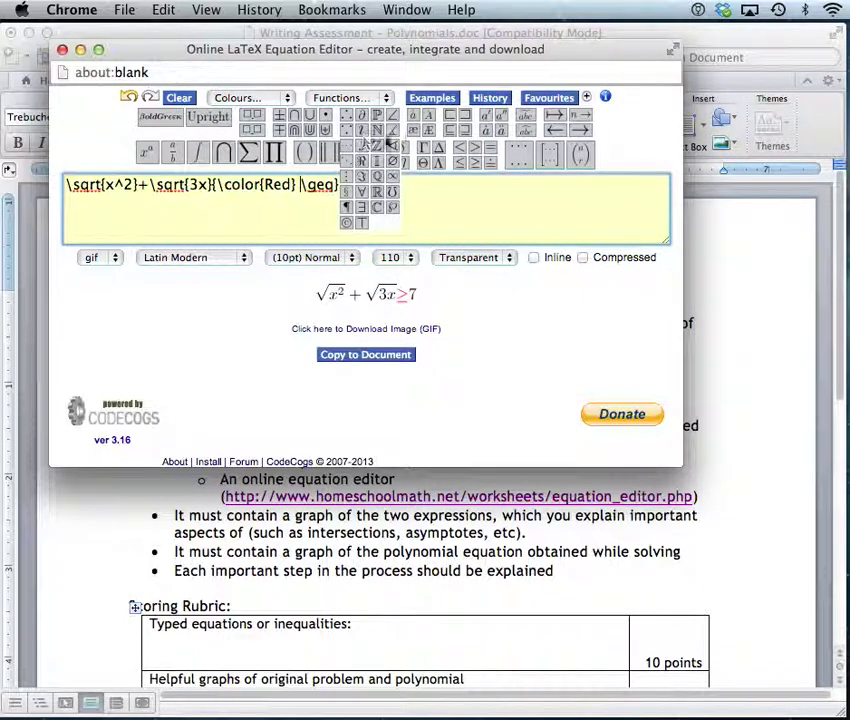
{"action": "type", "text": "7"}
{"action": "mouse_move", "coordinate": [475, 162]}
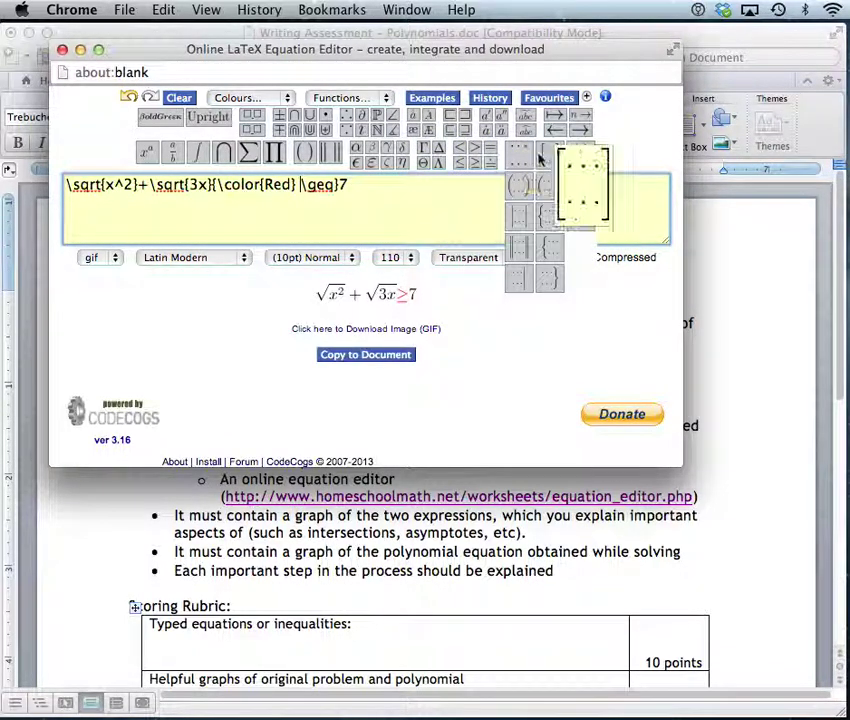
{"action": "mouse_move", "coordinate": [578, 135]}
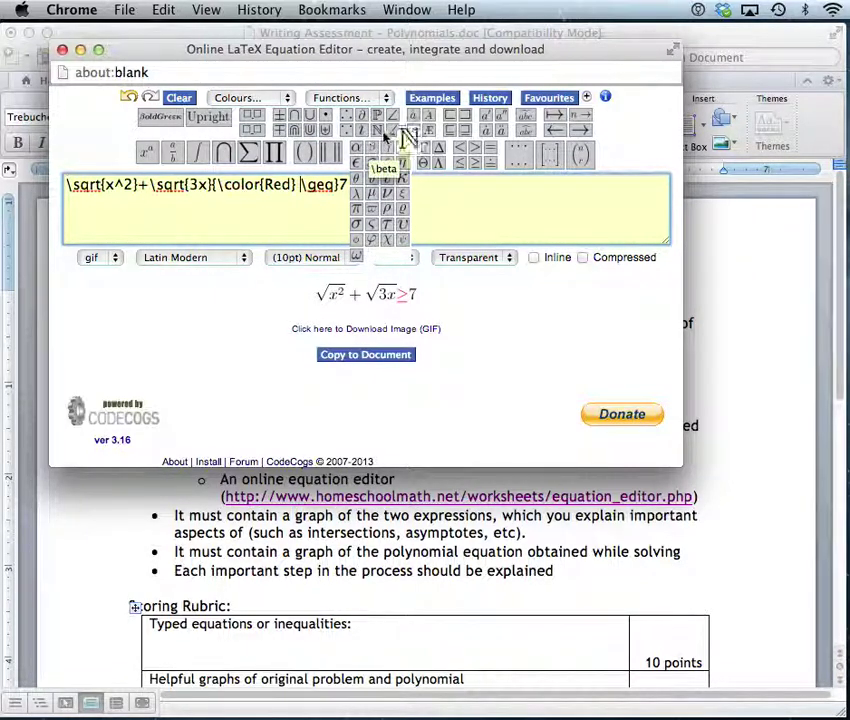
{"action": "left_click", "coordinate": [424, 188]}
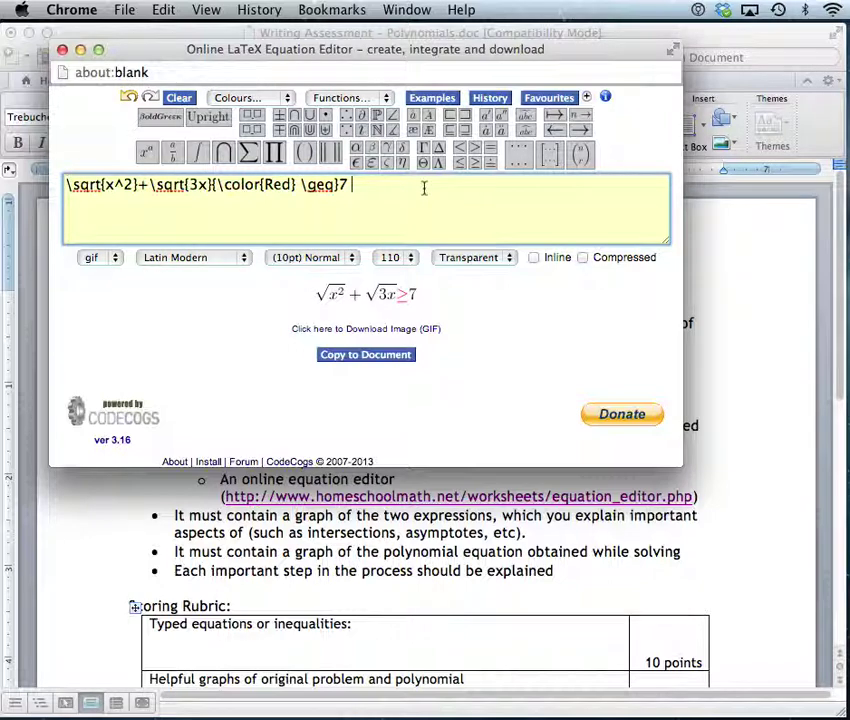
{"action": "key", "text": "BackSpace"}
{"action": "key", "text": "BackSpace"}
{"action": "key", "text": "BackSpace"}
{"action": "key", "text": "BackSpace"}
{"action": "key", "text": "BackSpace"}
{"action": "key", "text": "BackSpace"}
{"action": "key", "text": "BackSpace"}
{"action": "key", "text": "BackSpace"}
{"action": "key", "text": "BackSpace"}
{"action": "key", "text": "BackSpace"}
{"action": "key", "text": "BackSpace"}
{"action": "key", "text": "BackSpace"}
{"action": "key", "text": "BackSpace"}
{"action": "key", "text": "BackSpace"}
{"action": "key", "text": "BackSpace"}
{"action": "key", "text": "BackSpace"}
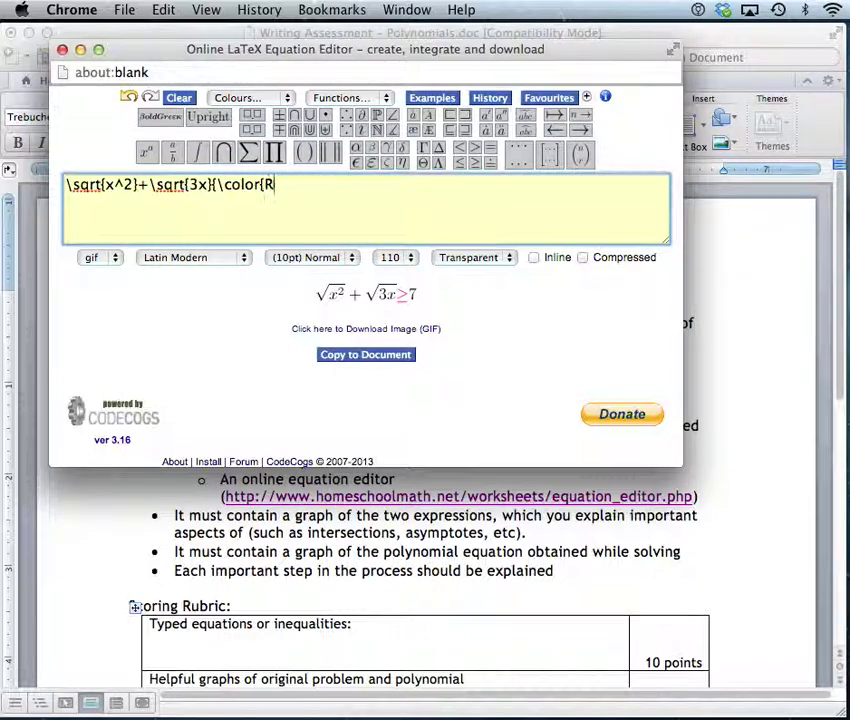
{"action": "key", "text": "BackSpace"}
{"action": "key", "text": "BackSpace"}
{"action": "key", "text": "BackSpace"}
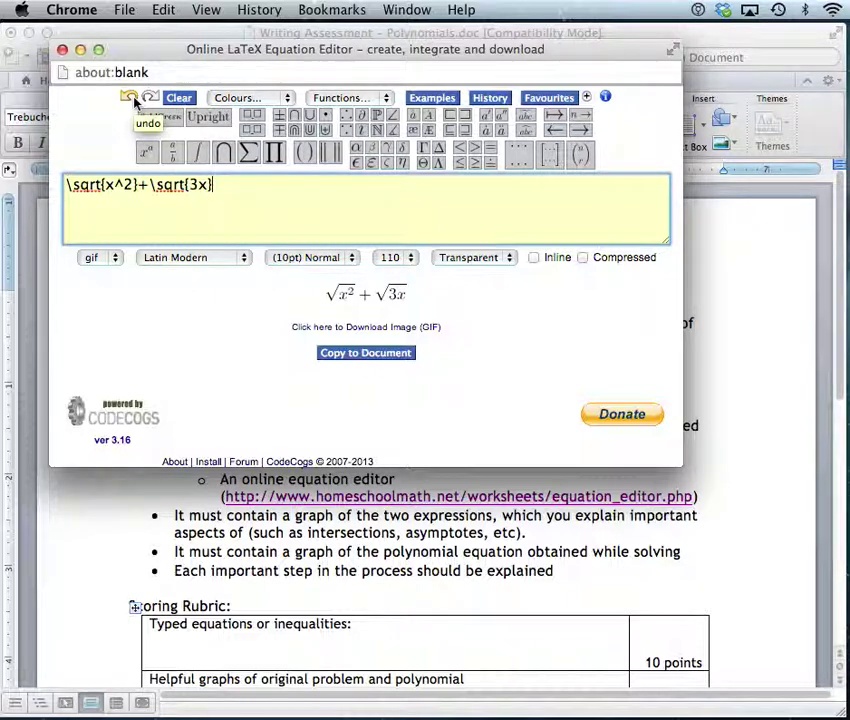
Add \color{Red} \geq after \sqrt{3x} in the LaTeX code
{"action": "type", "text": "\\color{"}
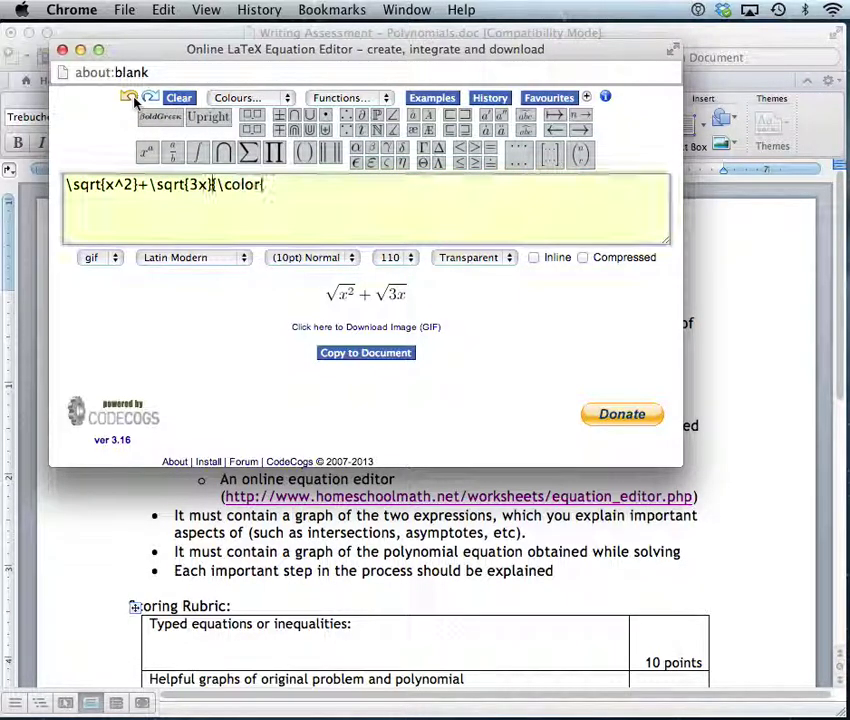
{"action": "type", "text": "Red} \\geq"}
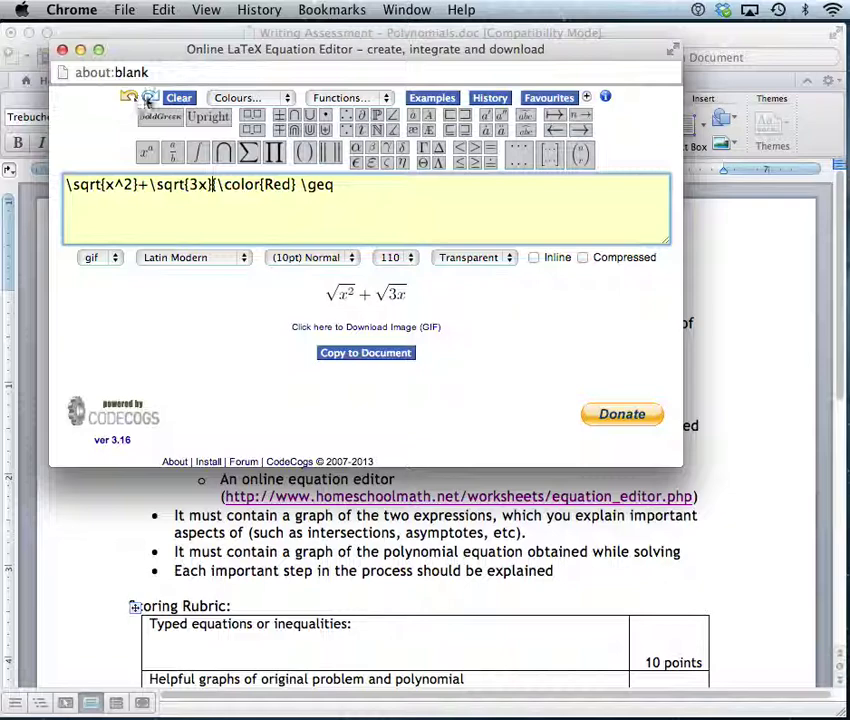
{"action": "left_click", "coordinate": [213, 184]}
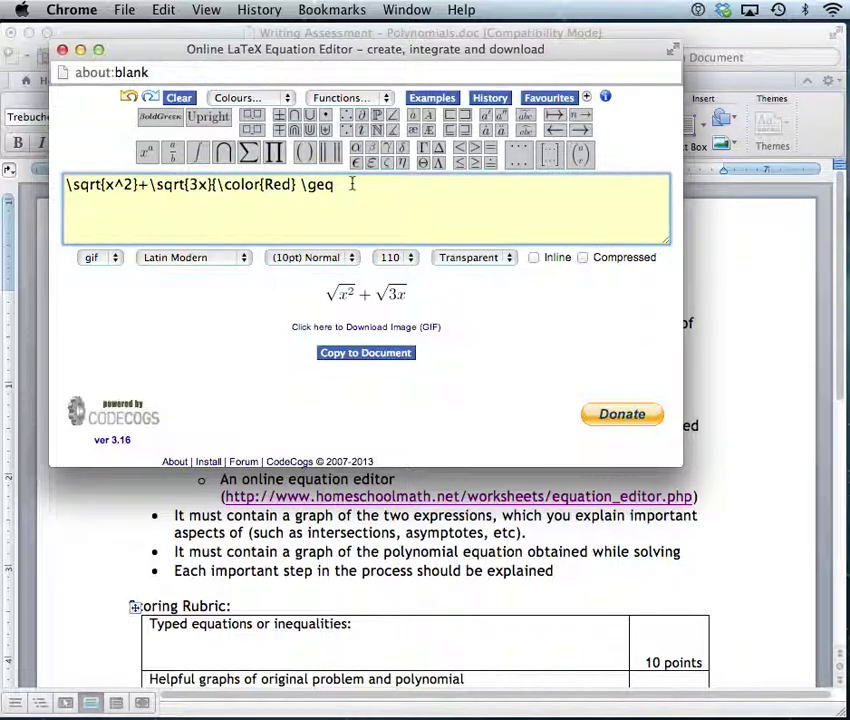
{"action": "left_click_drag", "start_coordinate": [352, 184], "coordinate": [272, 182]}
{"action": "left_click", "coordinate": [347, 197]}
{"action": "left_click", "coordinate": [370, 296]}
Select the entire LaTeX formula and bring the Word document back to the front
{"action": "left_click_drag", "start_coordinate": [370, 296], "coordinate": [543, 549]}
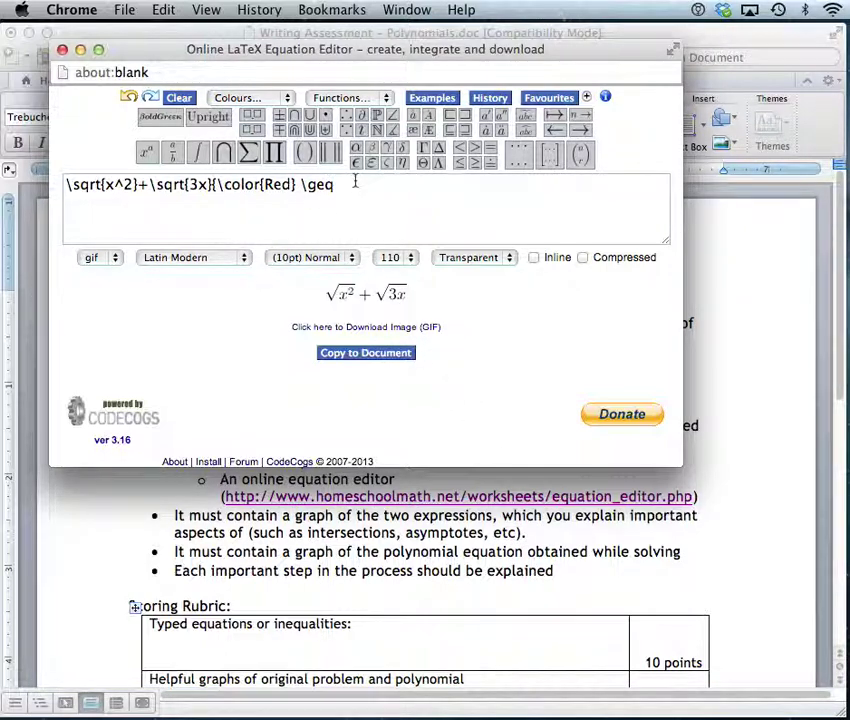
{"action": "left_click_drag", "start_coordinate": [354, 184], "coordinate": [62, 181]}
{"action": "key", "text": "super+c"}
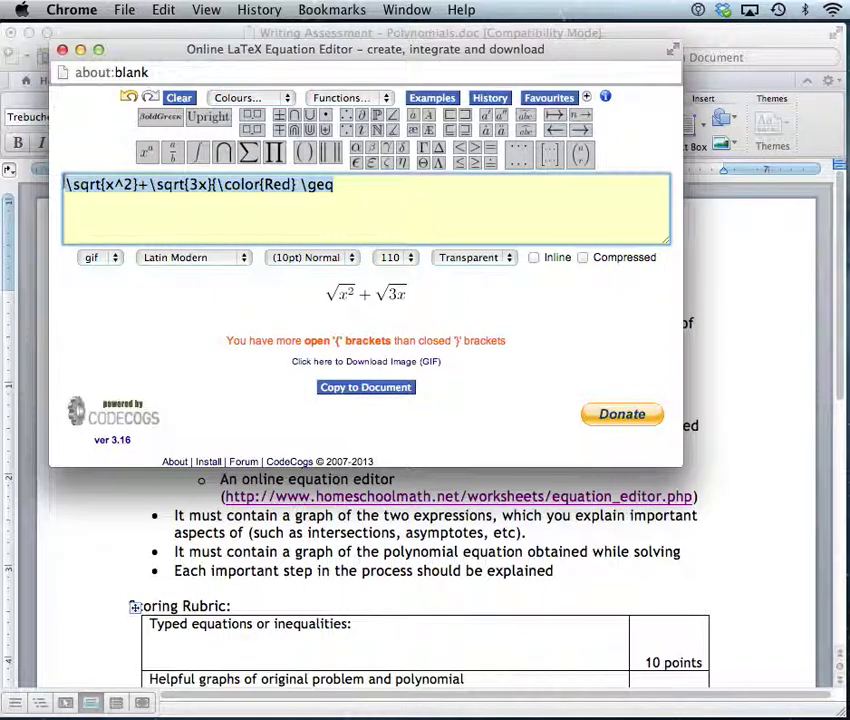
{"action": "left_click", "coordinate": [330, 508]}
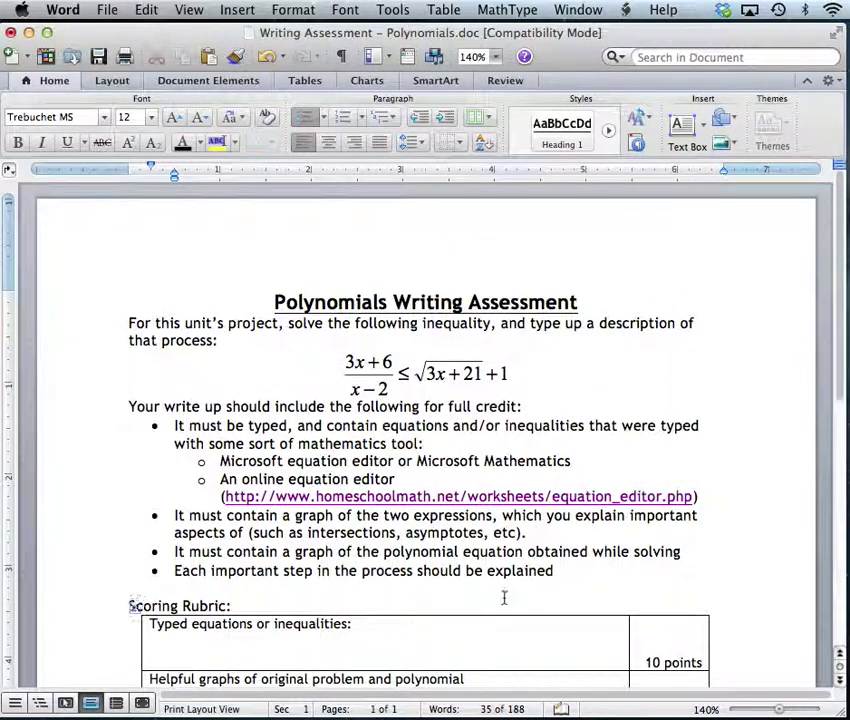
Paste the LaTeX code above Scoring Rubric, then delete that line and its line breaks
{"action": "left_click", "coordinate": [389, 588]}
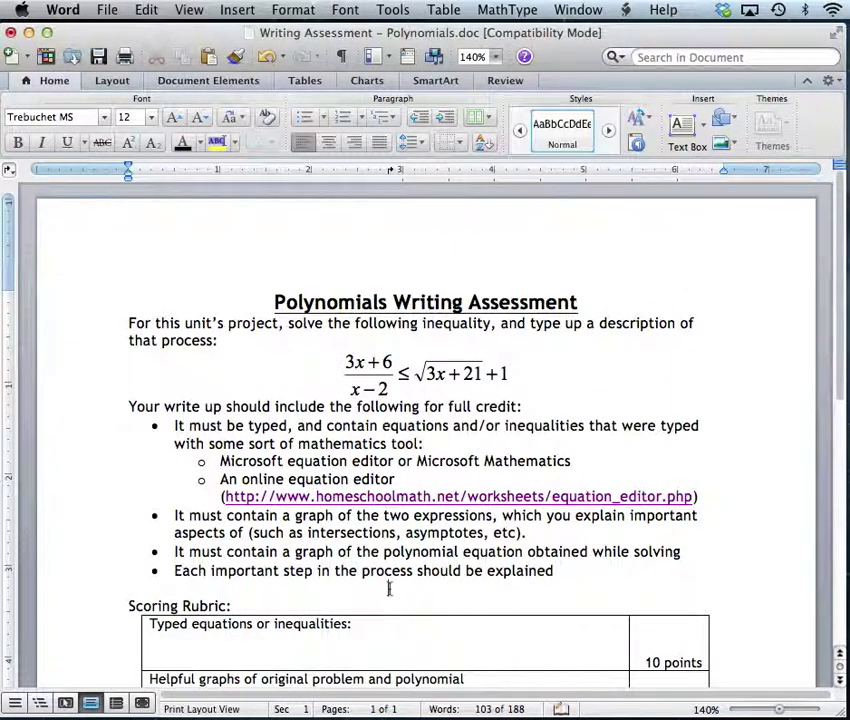
{"action": "key", "text": "super+v"}
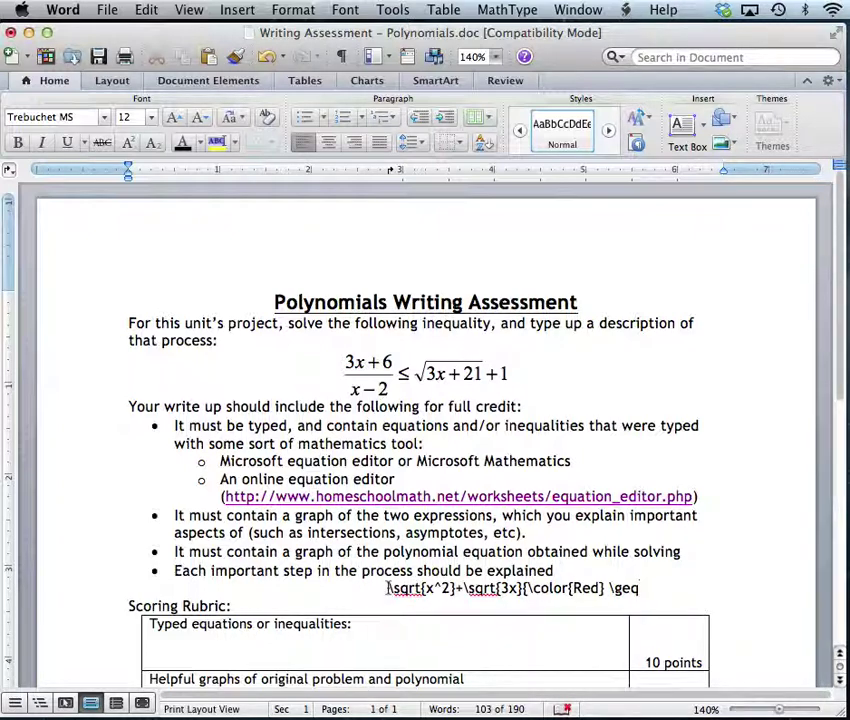
{"action": "left_click_drag", "start_coordinate": [386, 588], "coordinate": [660, 596]}
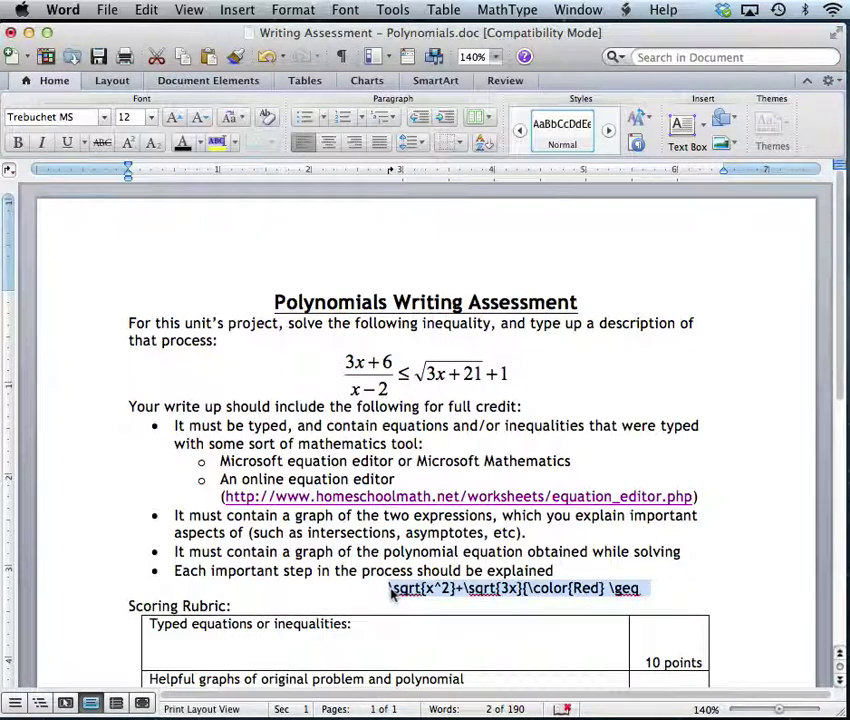
{"action": "left_click_drag", "start_coordinate": [390, 592], "coordinate": [366, 585]}
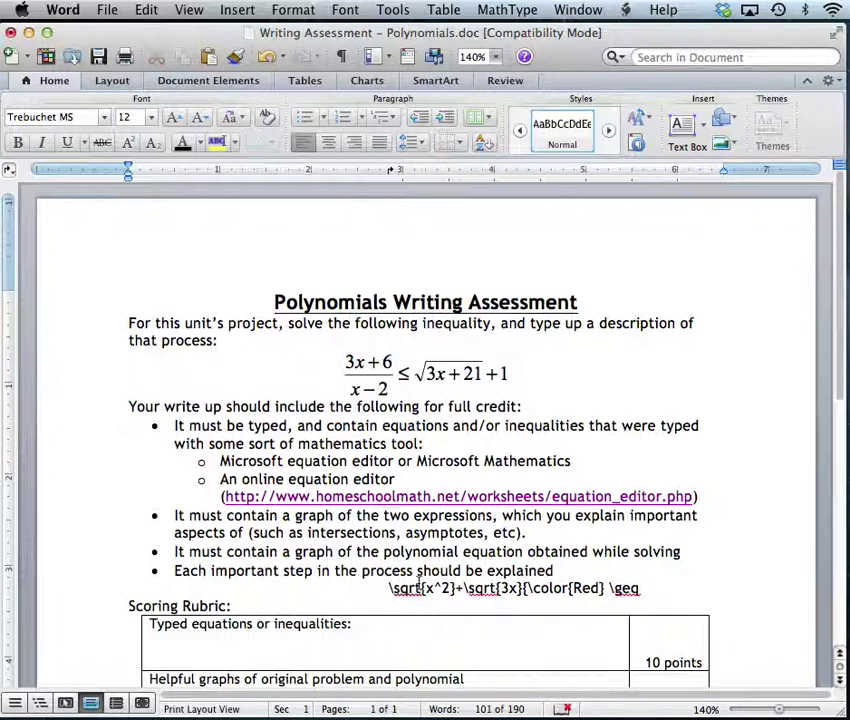
{"action": "left_click_drag", "start_coordinate": [647, 584], "coordinate": [609, 570]}
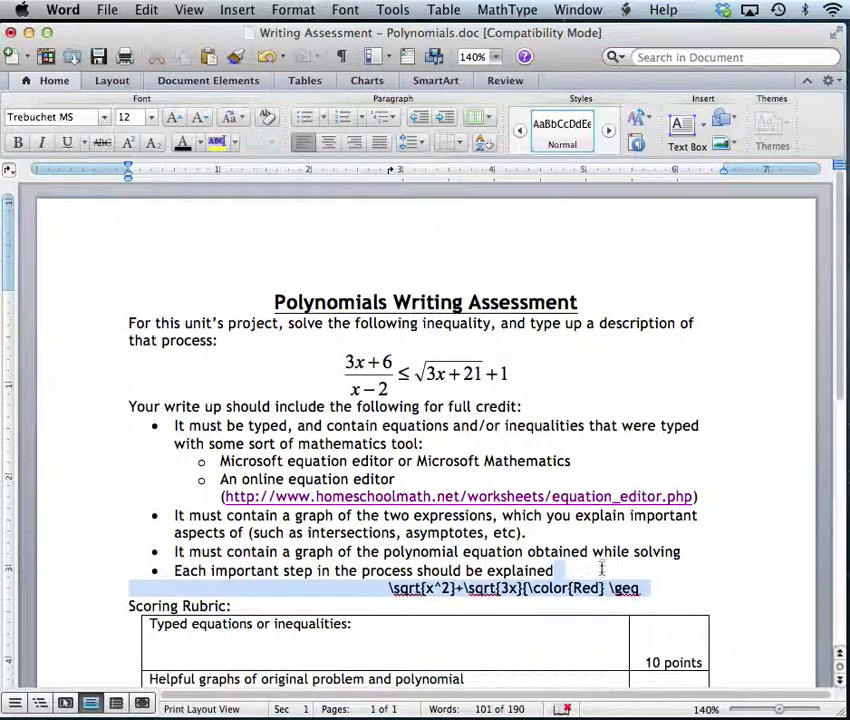
{"action": "key", "text": "BackSpace"}
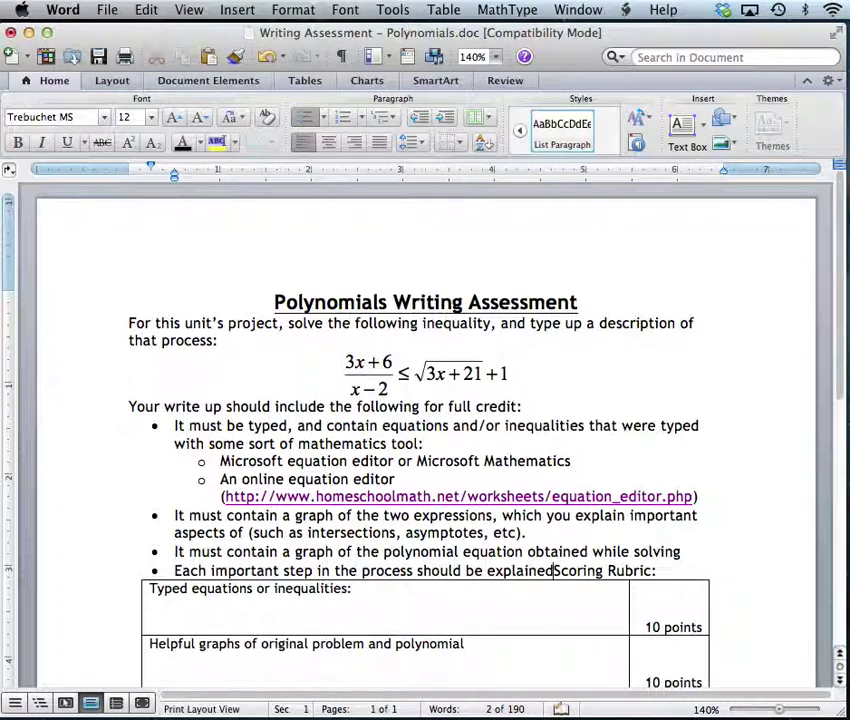